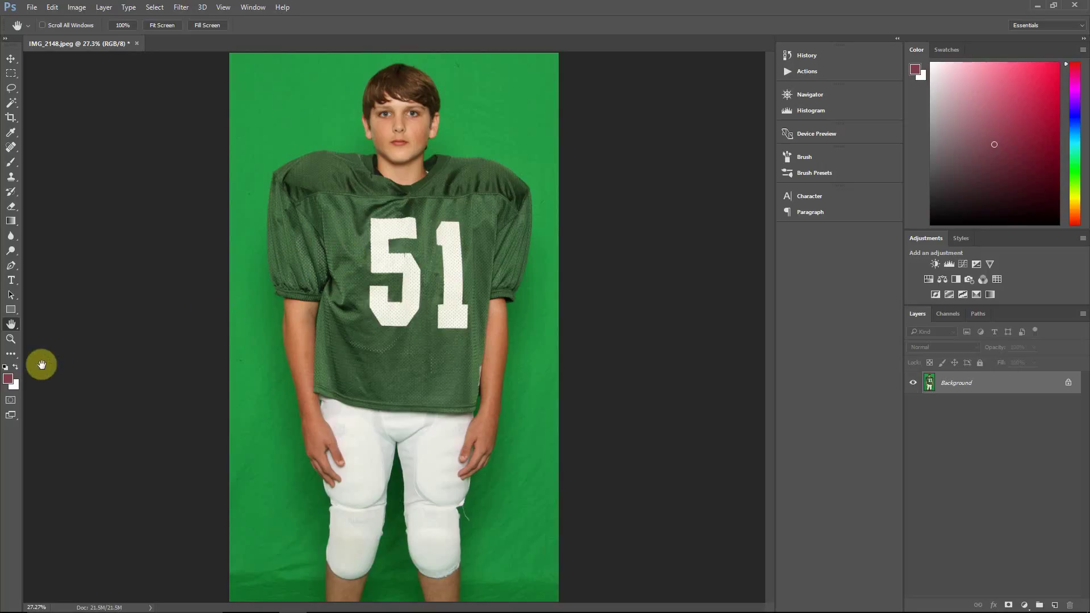
Step: Open the foreground Color Picker and sample the jersey's green (466945)
click(13, 382)
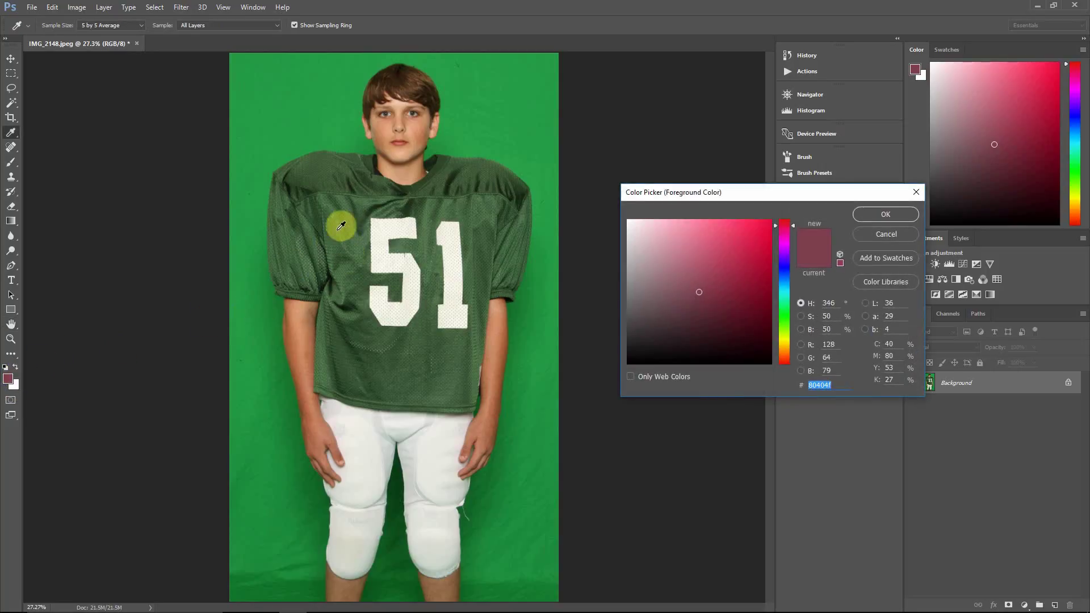
click(482, 213)
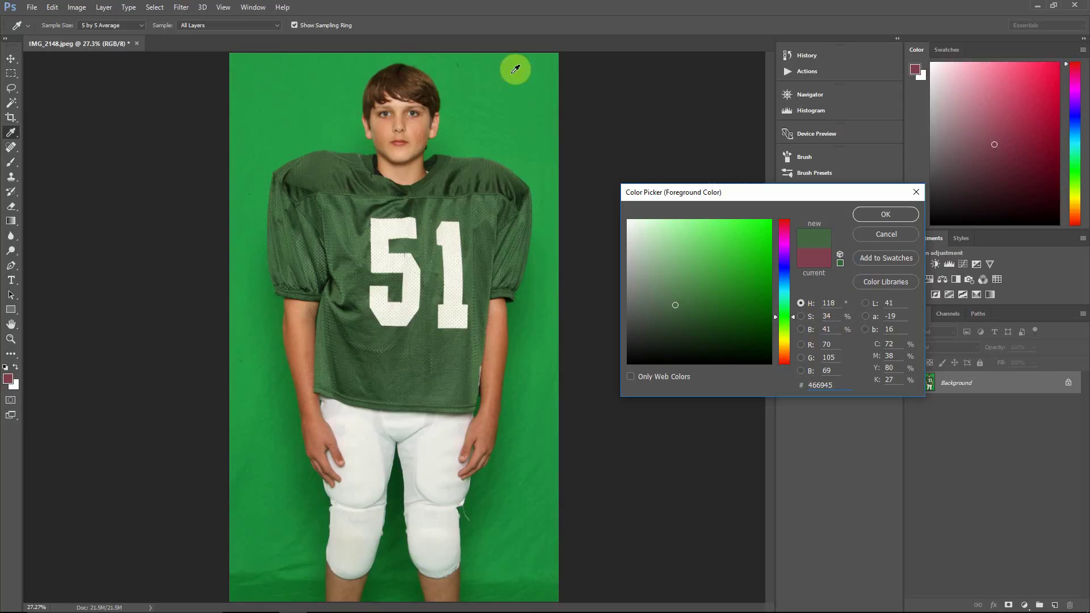
Step: Sample the backdrop green 2aa04a, cancel the Color Picker, and switch to the Hand tool
click(513, 139)
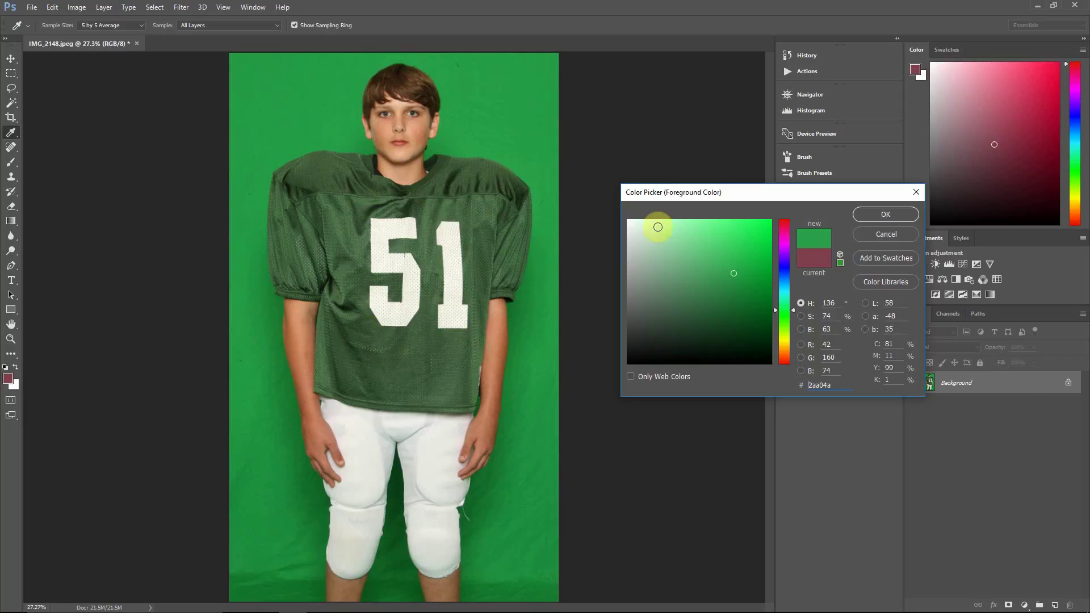
click(866, 237)
key(h)
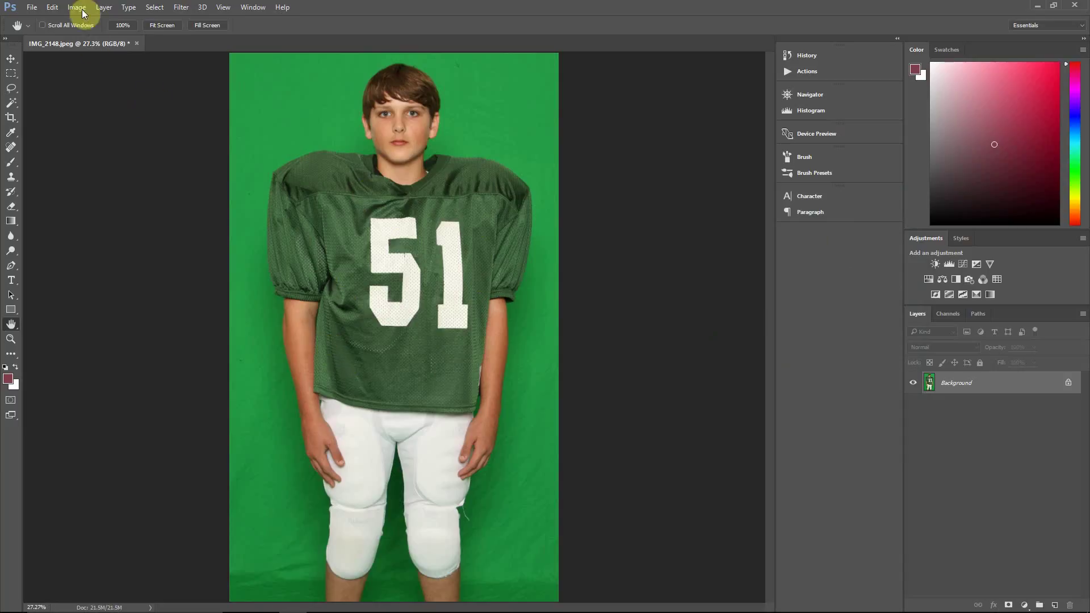
Step: Lasso a freehand selection around the player's hair and the backdrop above it, down to eye level
click(11, 87)
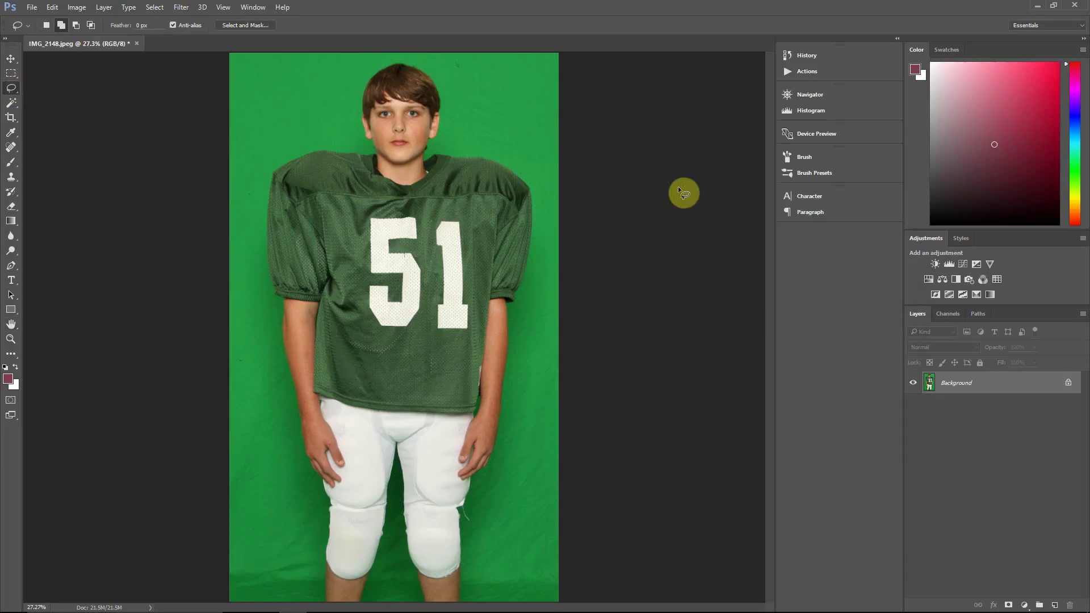
key(ctrl+plus)
key(ctrl+plus)
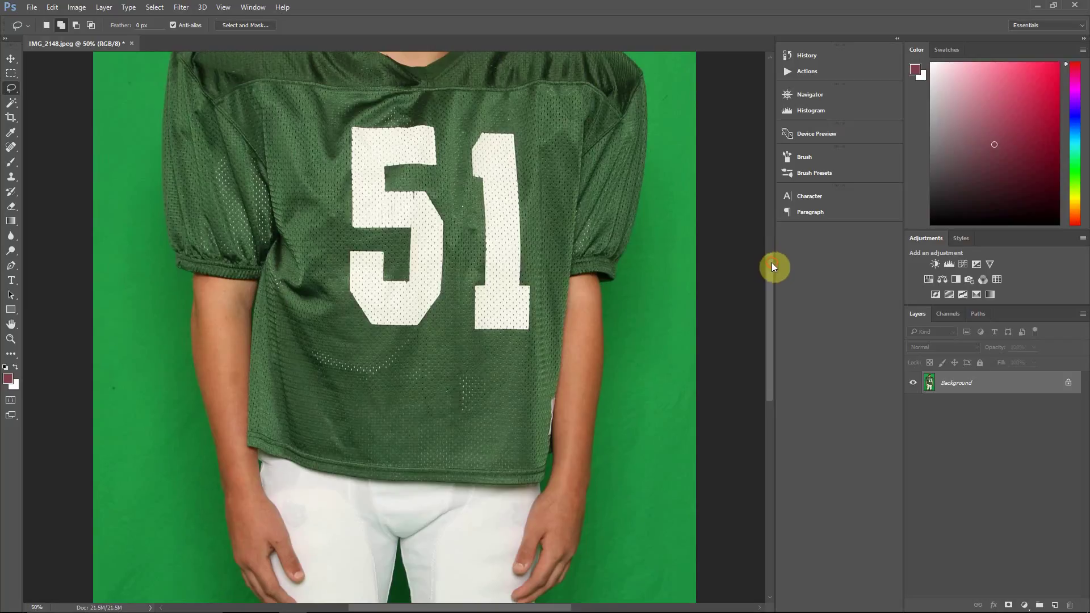
scroll(771, 266, up, 10)
key(ctrl+plus)
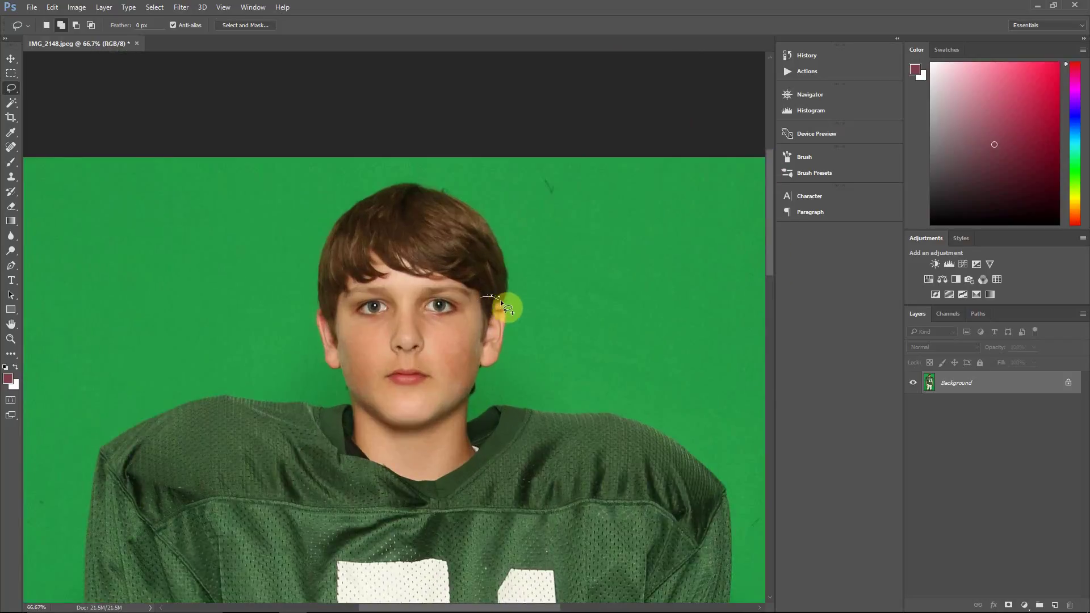
mouse_move(502, 190)
mouse_down()
mouse_move(468, 169)
mouse_move(344, 166)
mouse_move(273, 203)
mouse_move(269, 262)
mouse_up()
drag(315, 305, 328, 304)
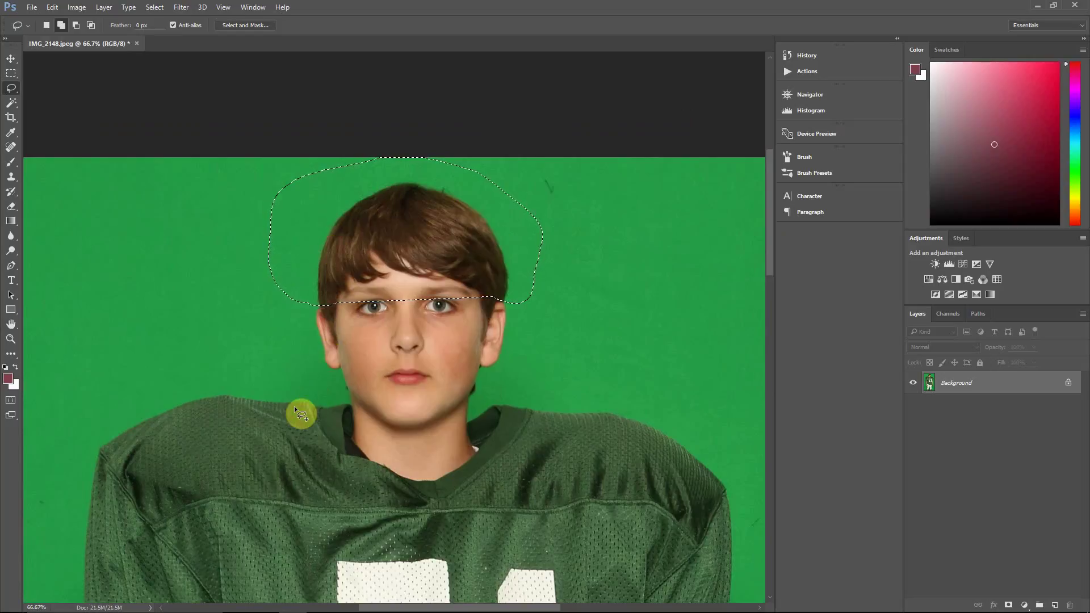
click(181, 8)
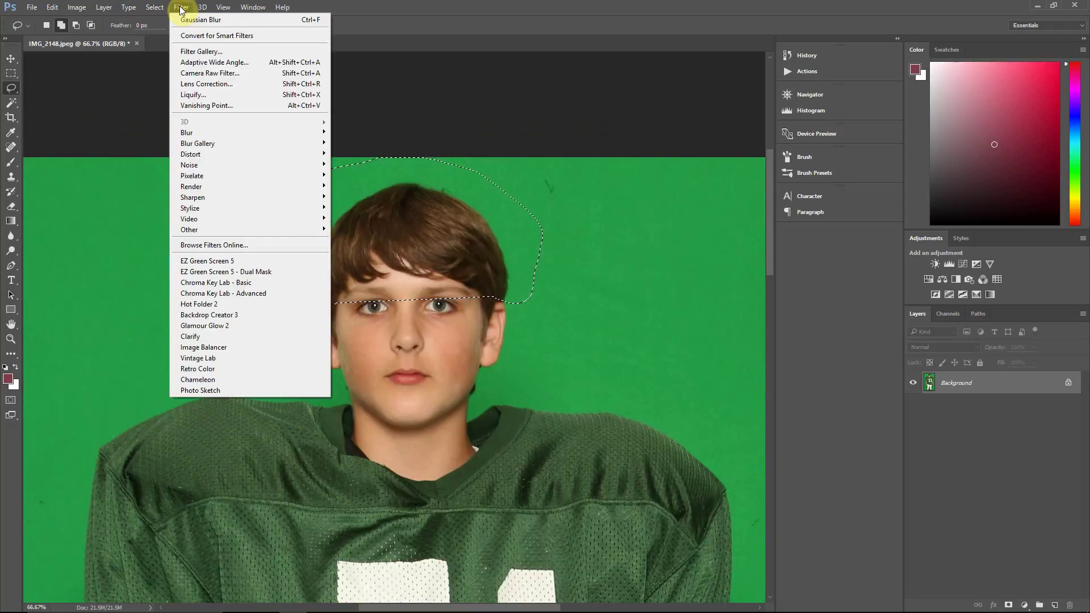
Step: Apply the EZ Green Screen 5 - Dual Mask filter to key out the green backdrop
click(195, 272)
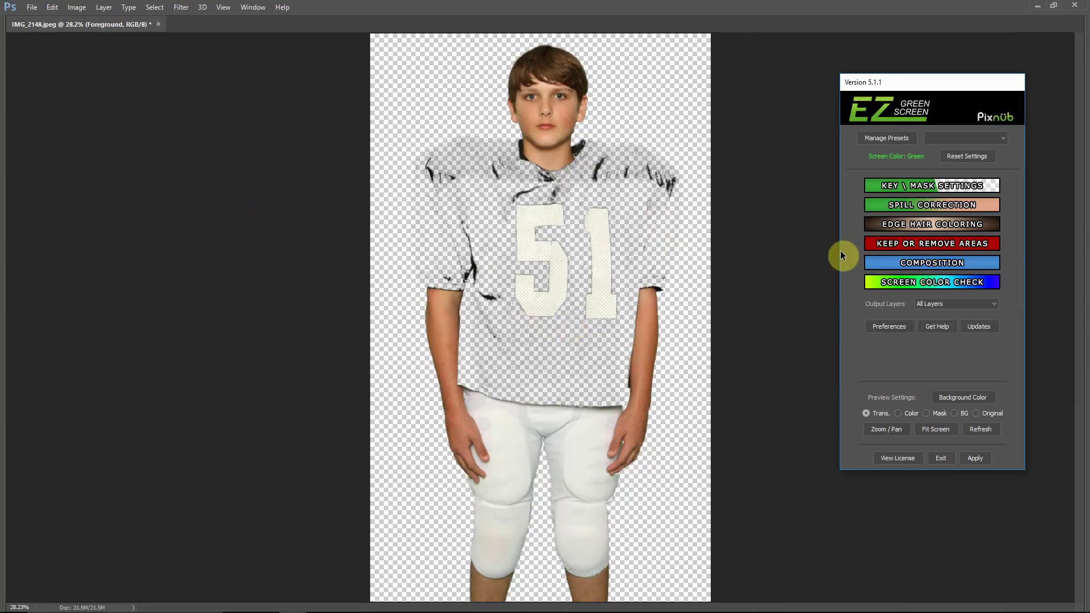
Step: In Key/Mask Settings, set Foreground Recovery to 100 to make the jersey opaque
click(918, 191)
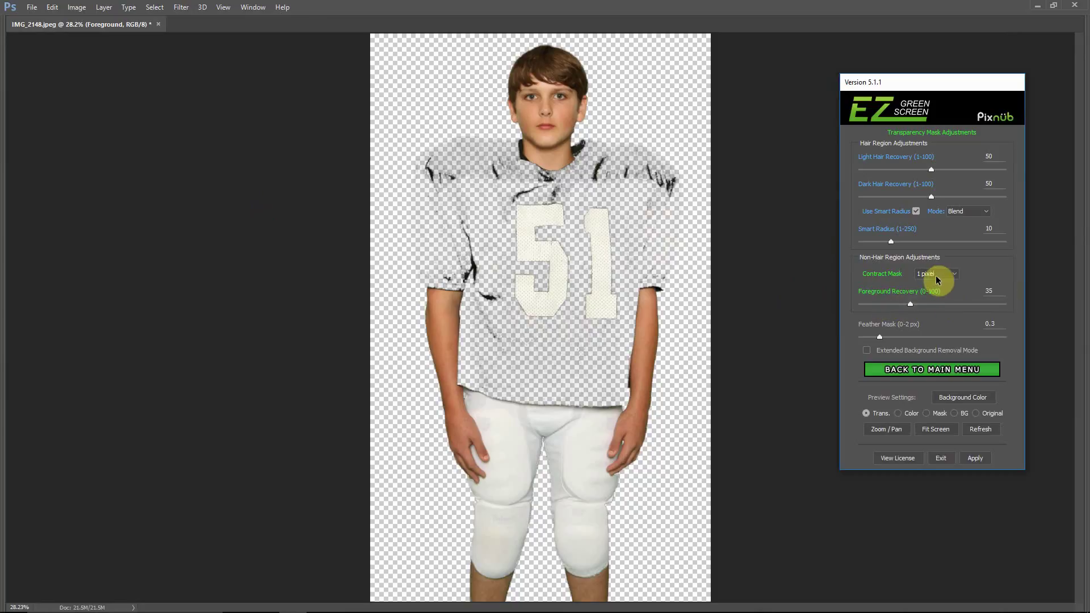
drag(911, 305, 1014, 309)
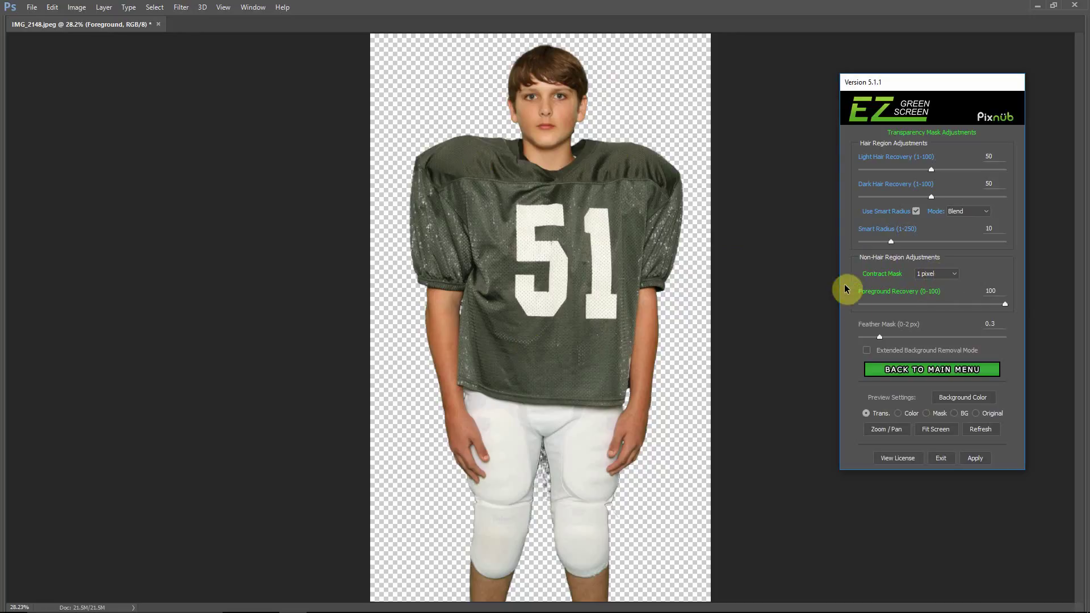
click(953, 274)
Step: Set Contract Mask to Off and switch the keyer to the black-and-white Mask preview
click(937, 280)
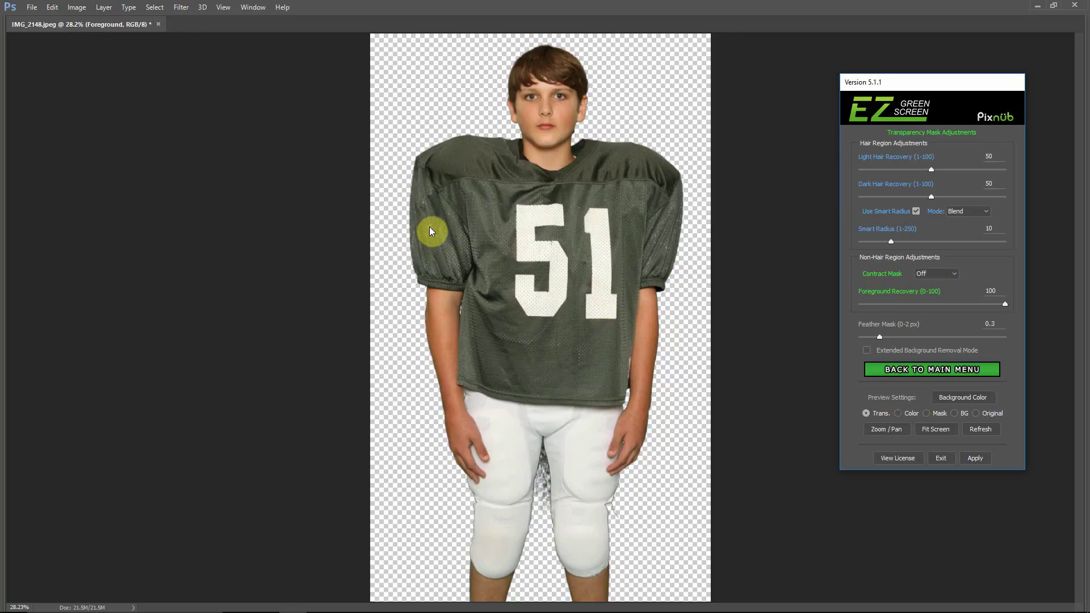
click(936, 413)
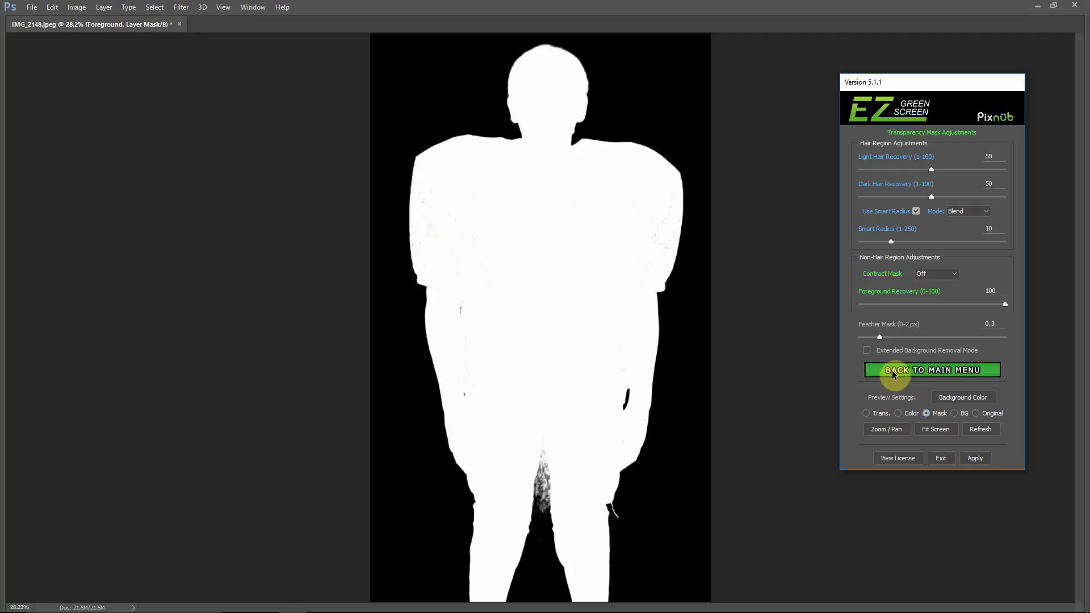
Step: Switch the keyer to Color preview with a white (ffffff) background color
click(892, 372)
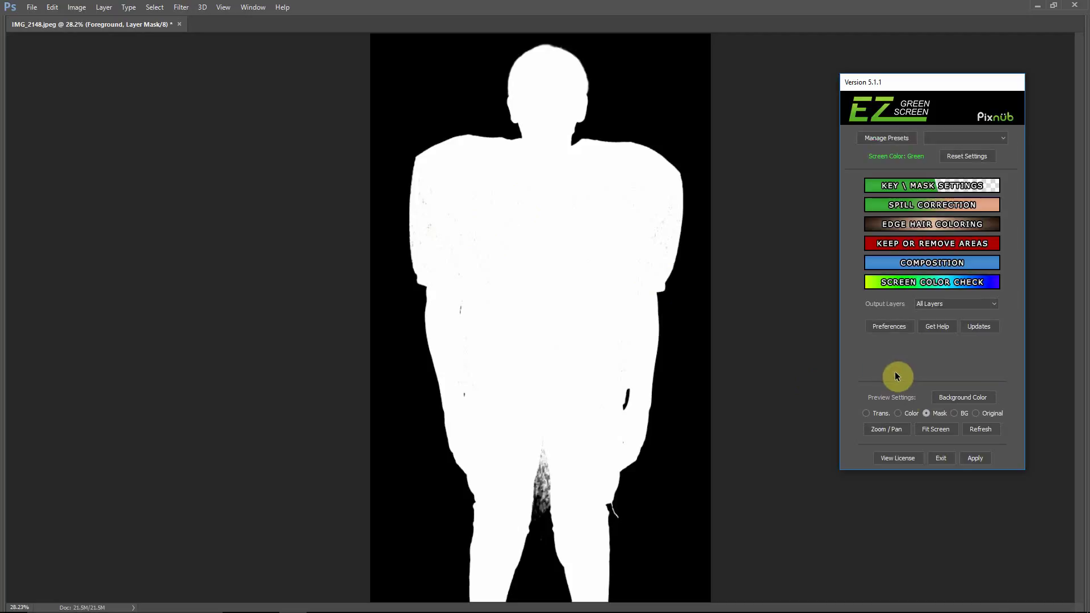
click(902, 413)
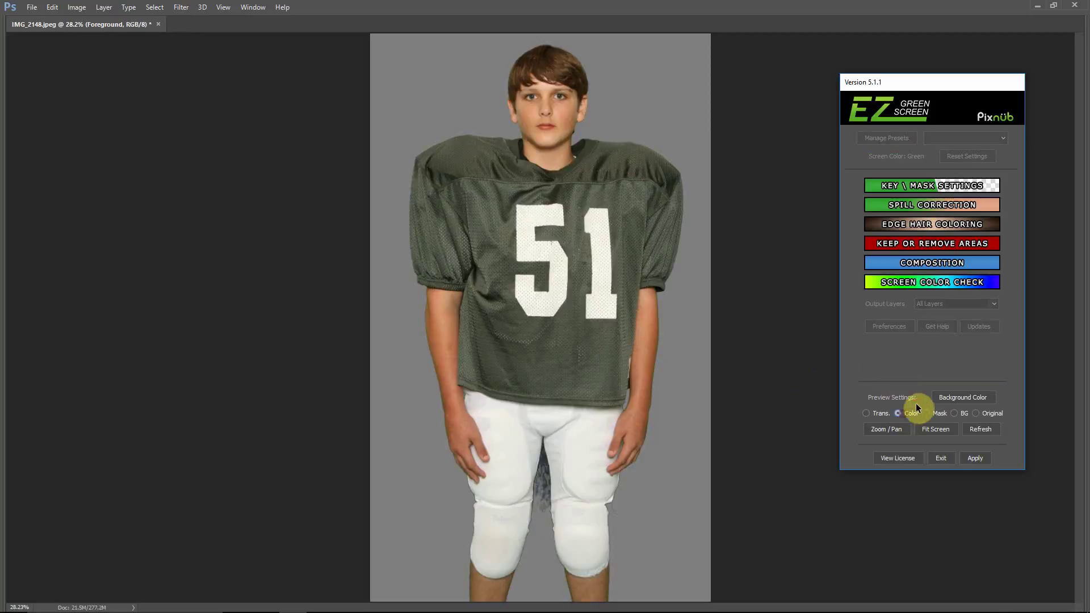
click(951, 395)
drag(705, 268, 564, 183)
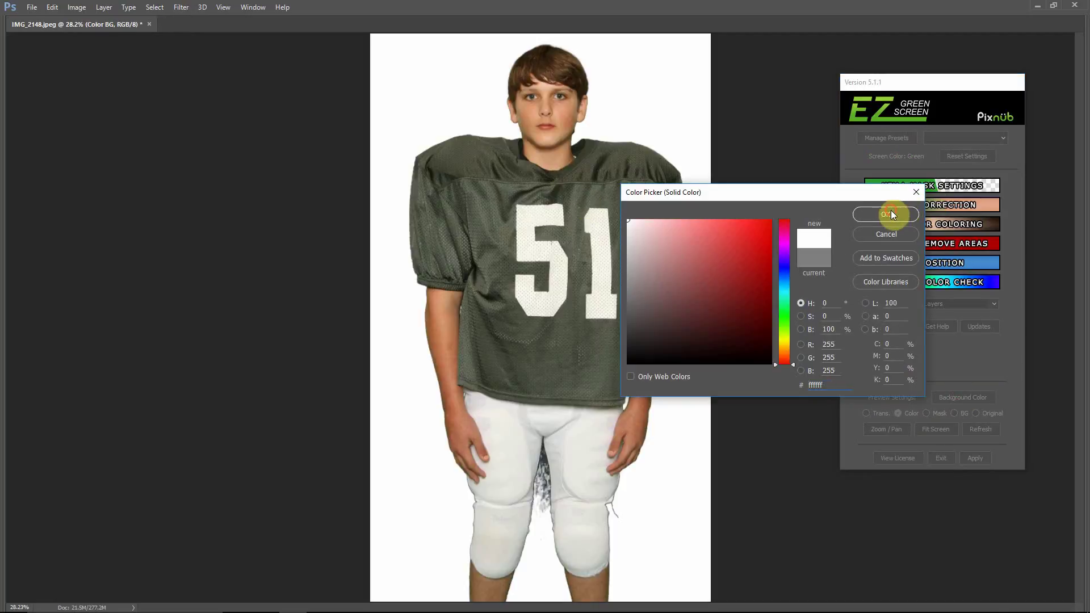
click(889, 214)
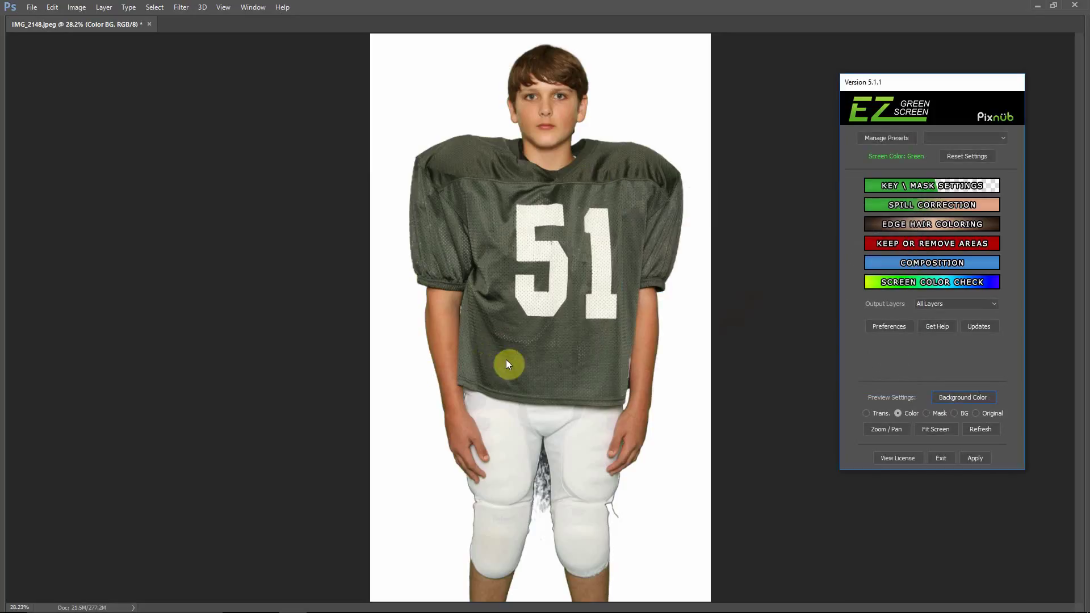
click(961, 185)
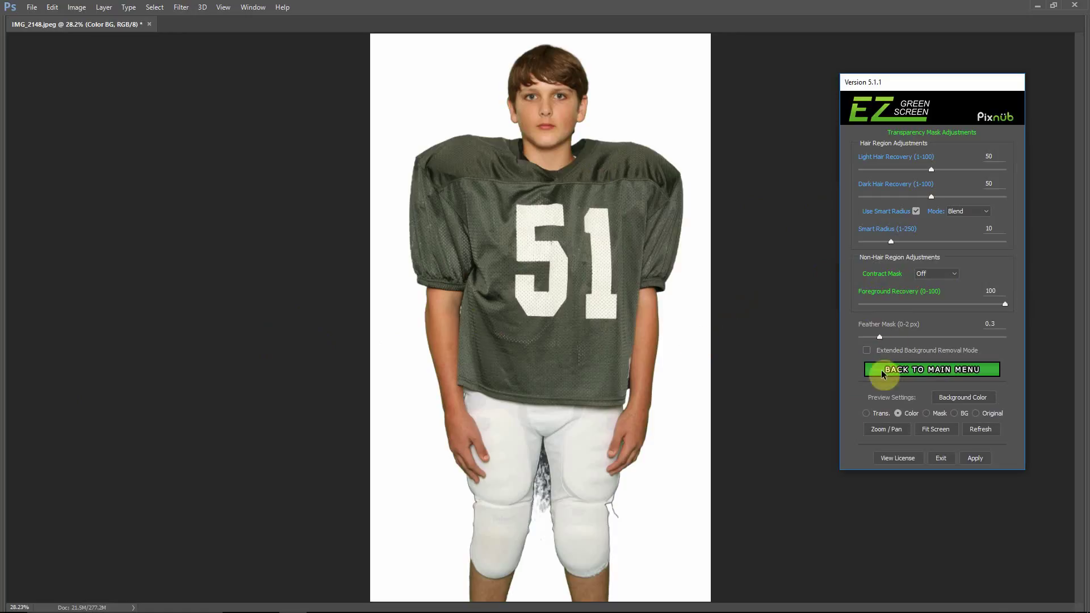
Step: Zoom the keyer preview to 100% on the left arm and jersey edge
click(885, 429)
key(ctrl+plus)
key(ctrl+plus)
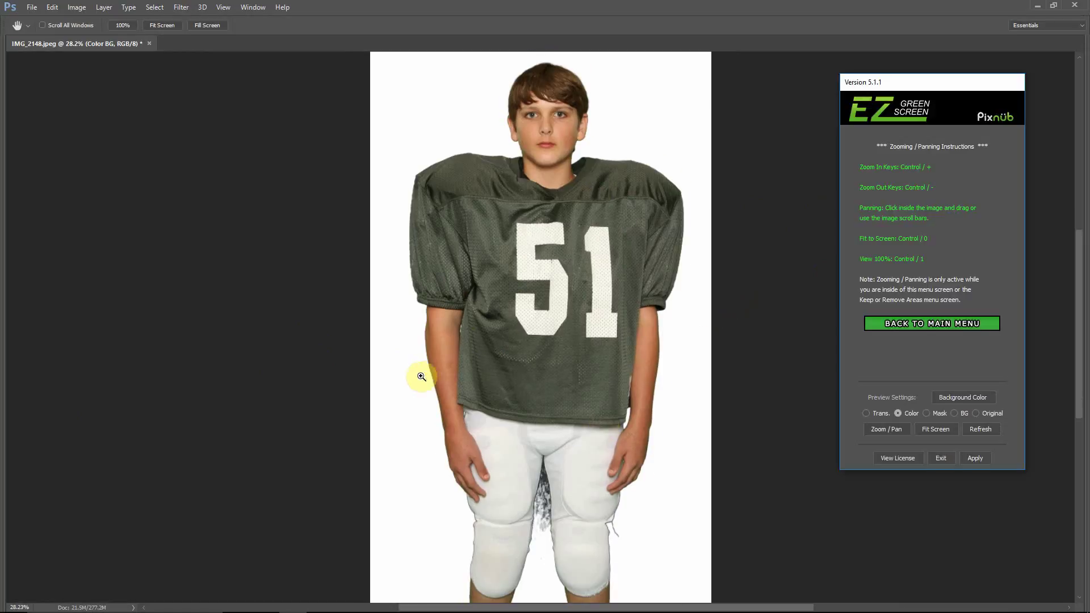
key(ctrl+plus)
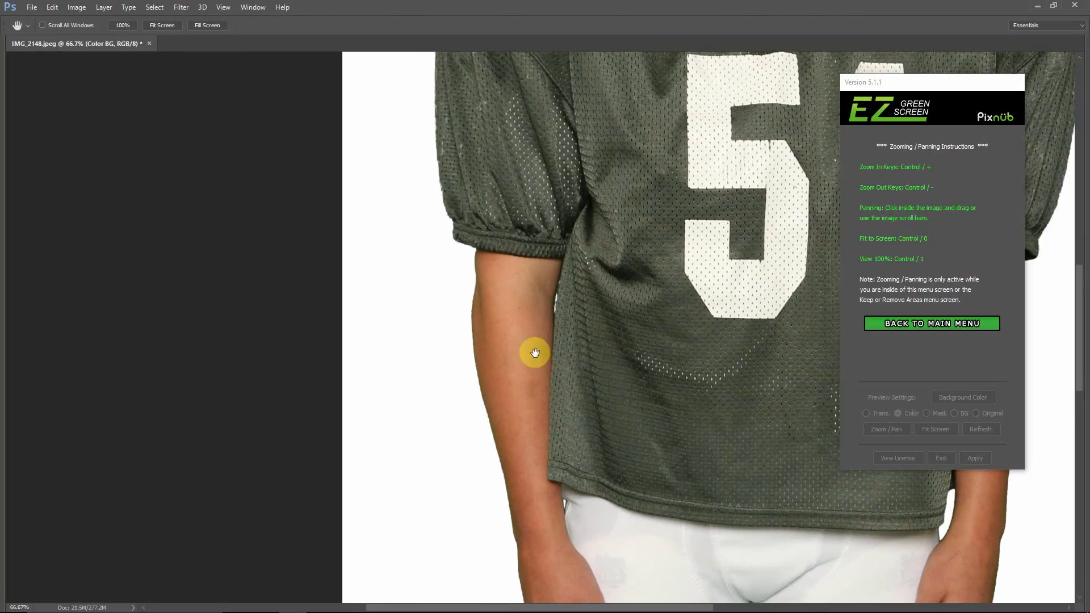
key(ctrl+plus)
drag(455, 376, 509, 373)
click(903, 323)
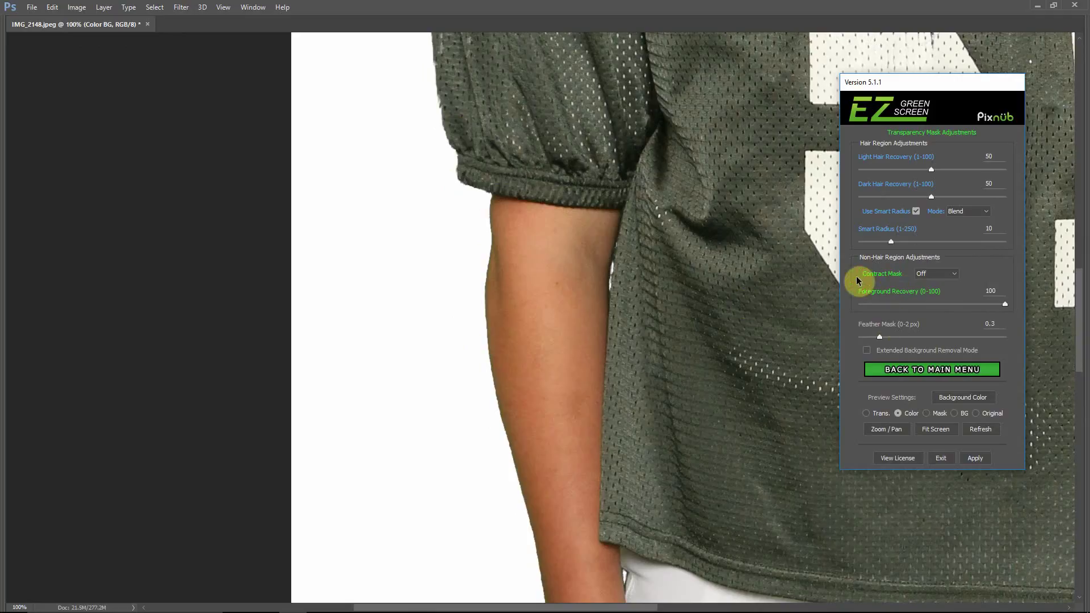
Step: Test-lower Foreground Recovery, return it to 100, and set Contract Mask to 1 pixel
drag(1005, 304, 856, 304)
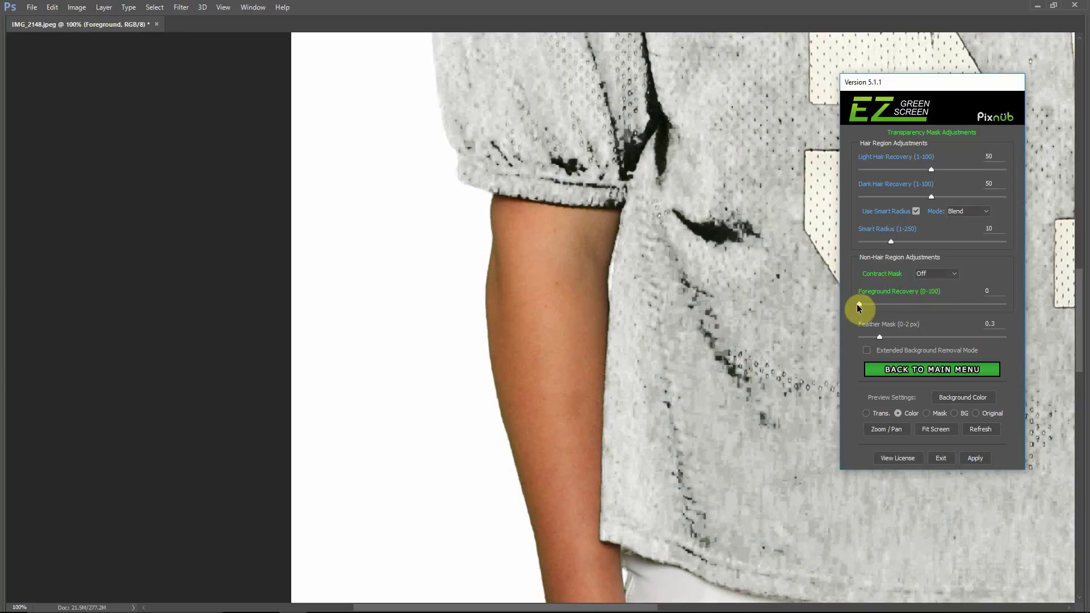
drag(858, 304, 1026, 307)
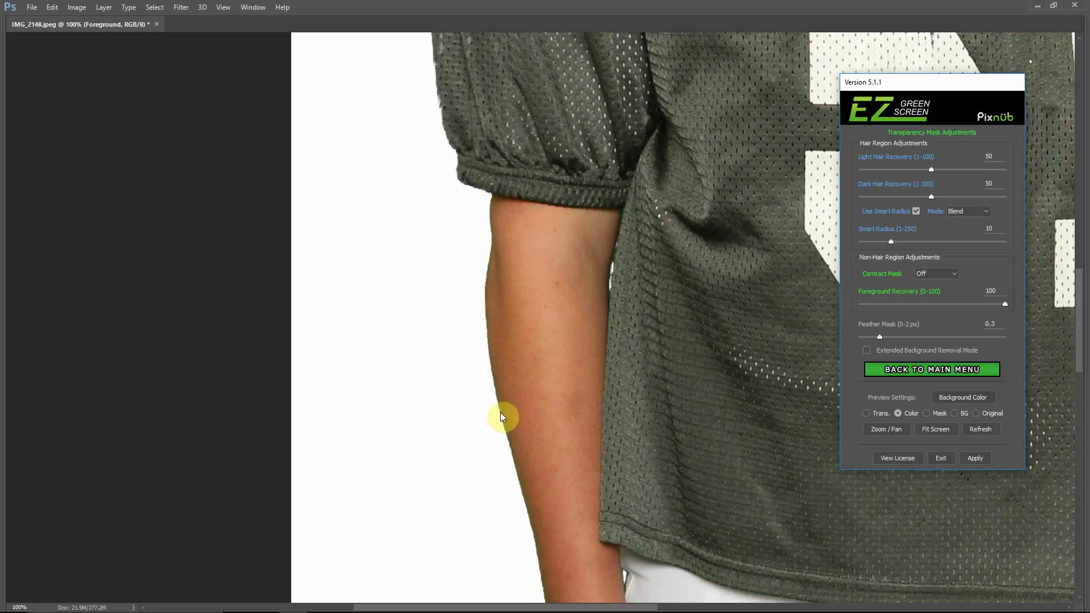
click(945, 274)
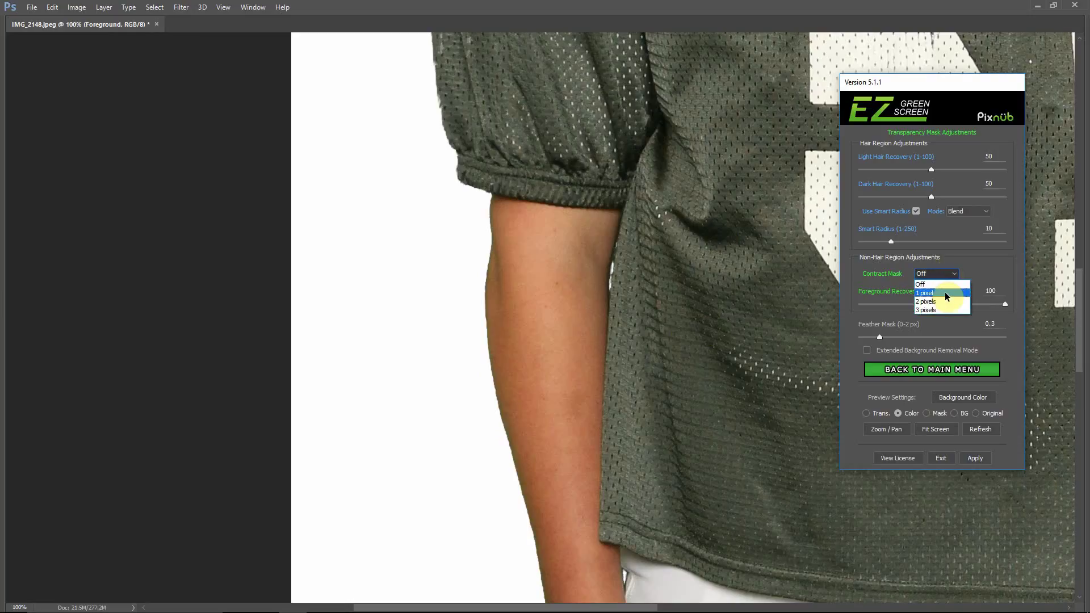
click(942, 292)
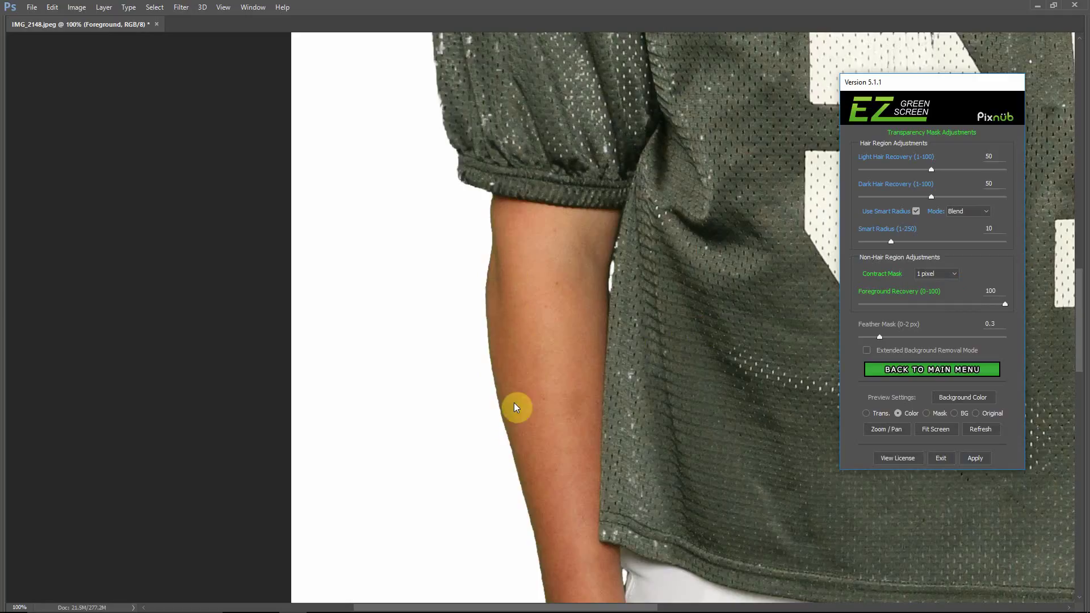
Step: Pan the keyer preview to the hand, white pants, knees and gap between the legs
click(929, 369)
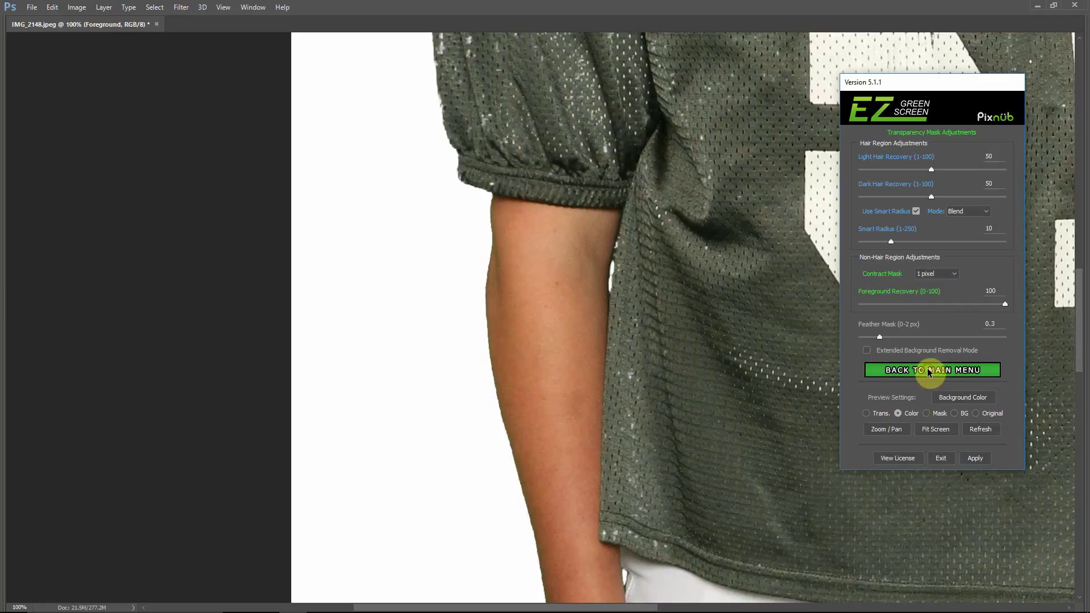
click(888, 430)
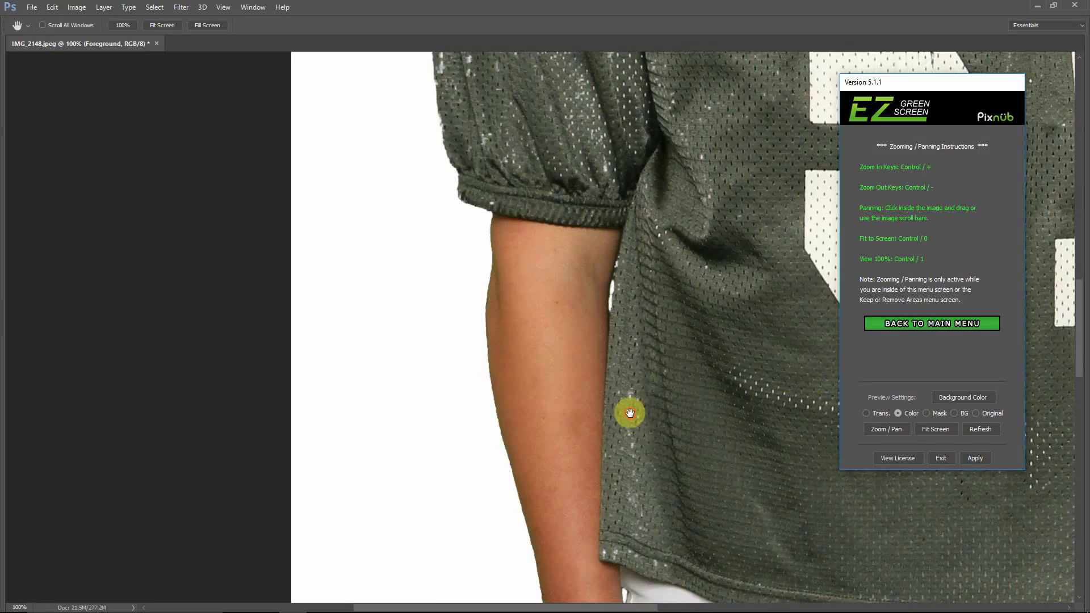
drag(625, 397, 575, 103)
drag(591, 369, 579, 231)
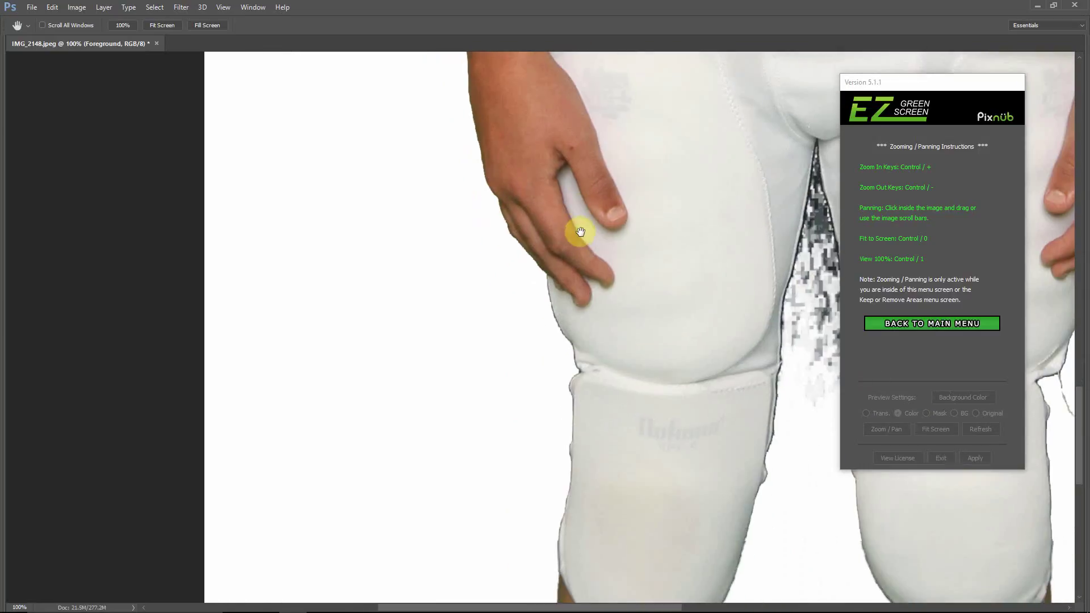
click(979, 323)
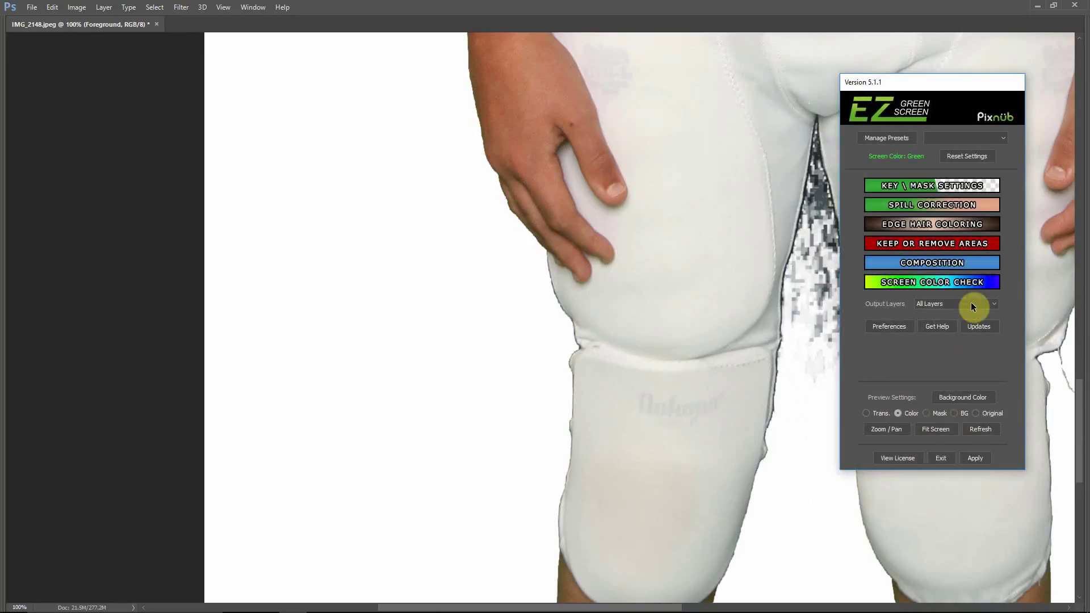
Step: Set Contract Mask to 2 pixels in Key/Mask Settings
click(952, 180)
click(956, 274)
click(948, 300)
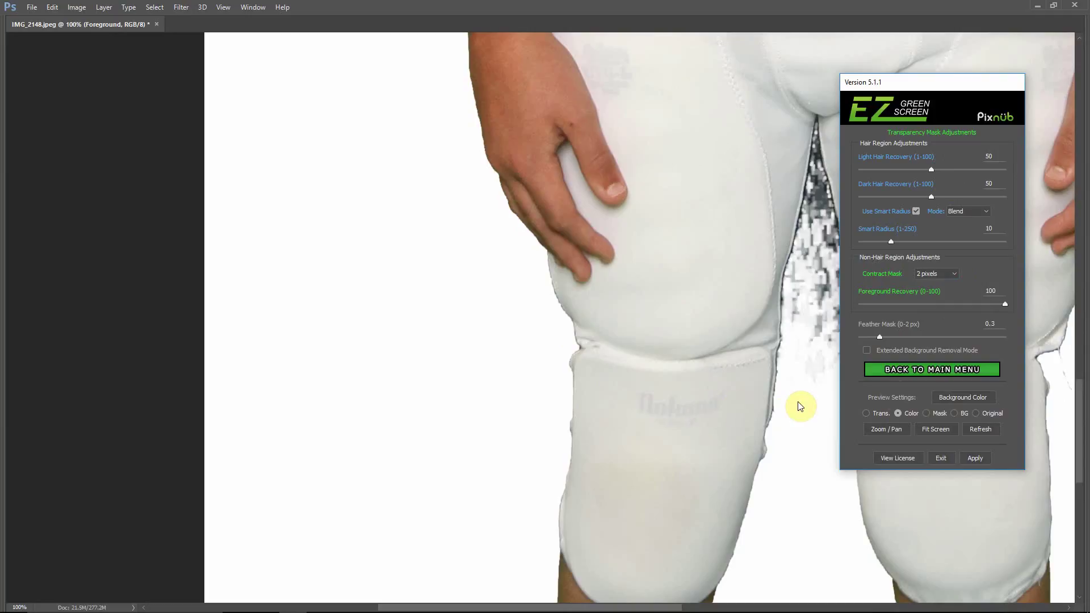
click(937, 369)
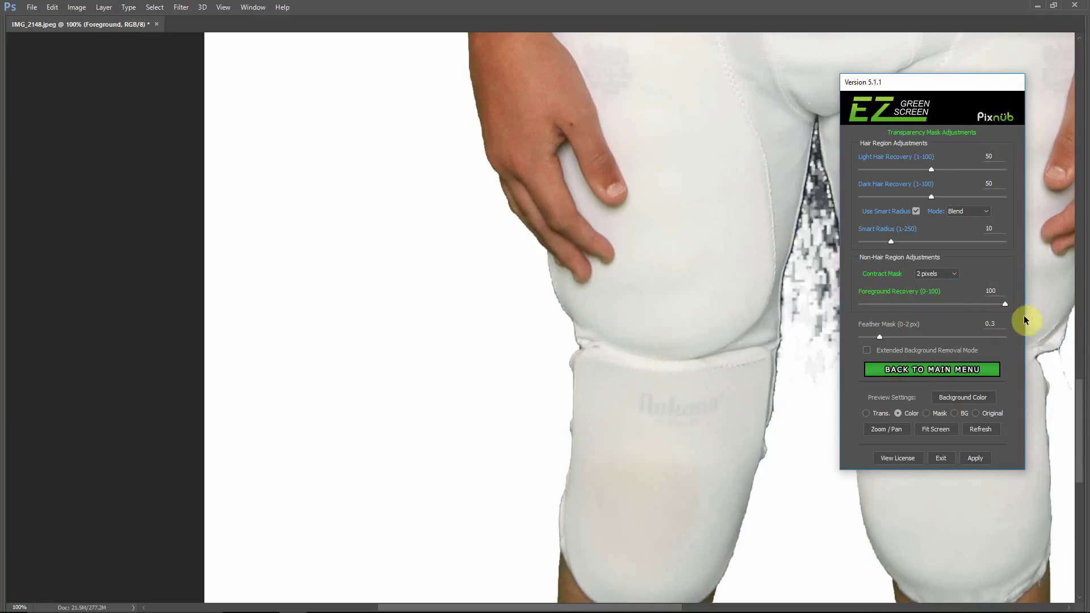
Step: Switch the EZ preview to Zoom/Pan and pan up to the player's arm and sleeve cuff
click(881, 430)
click(523, 199)
drag(524, 197, 594, 555)
drag(518, 229, 552, 292)
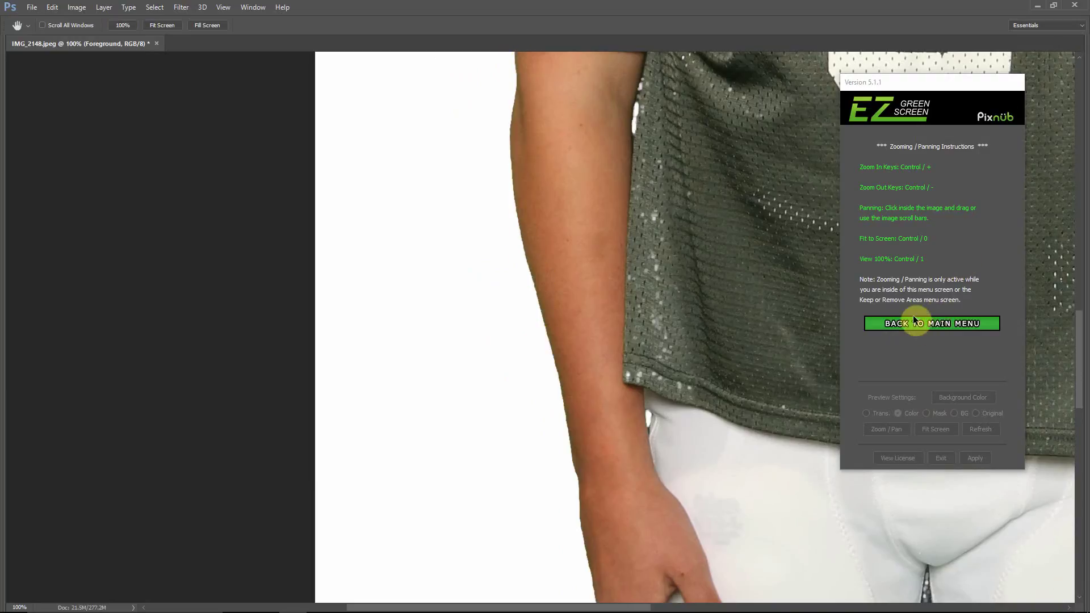
drag(576, 163, 626, 310)
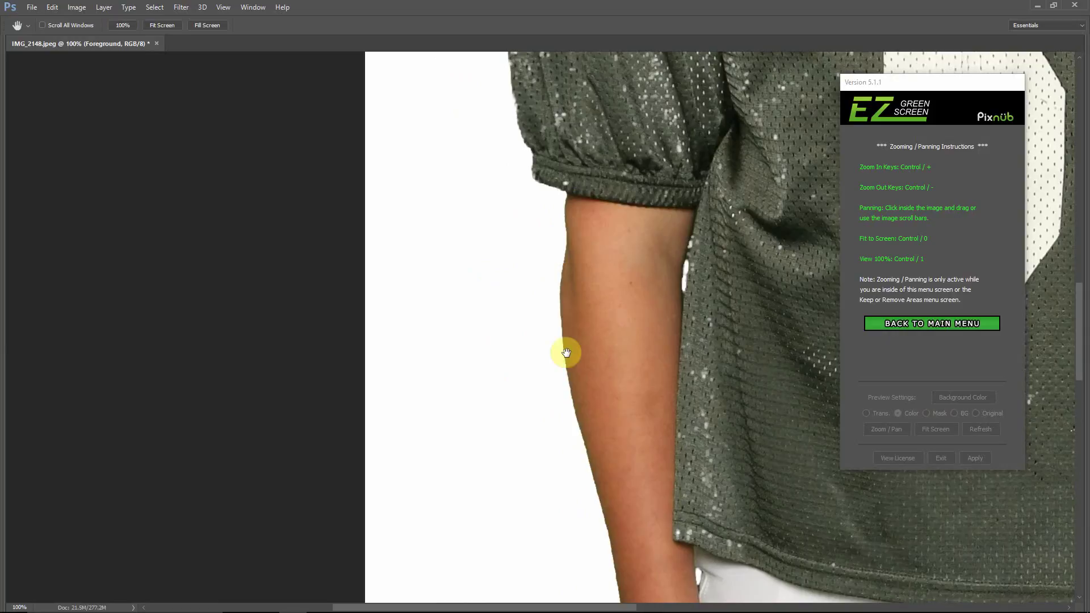
Step: Set the Feather Mask to 0.5 px and preview the extraction as a black-and-white mask
click(880, 328)
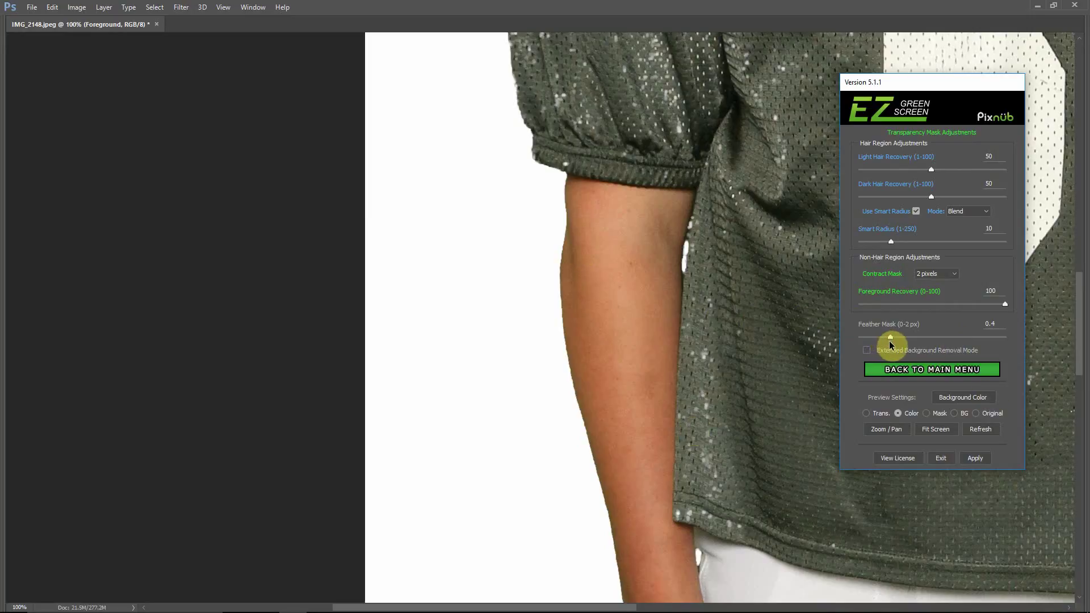
click(893, 342)
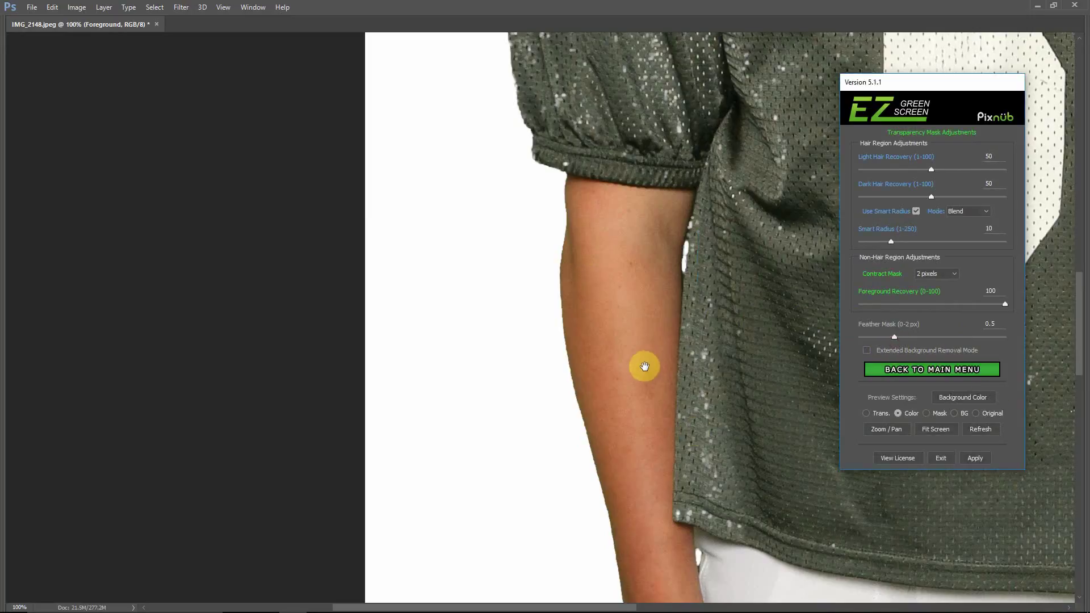
drag(899, 338, 1028, 352)
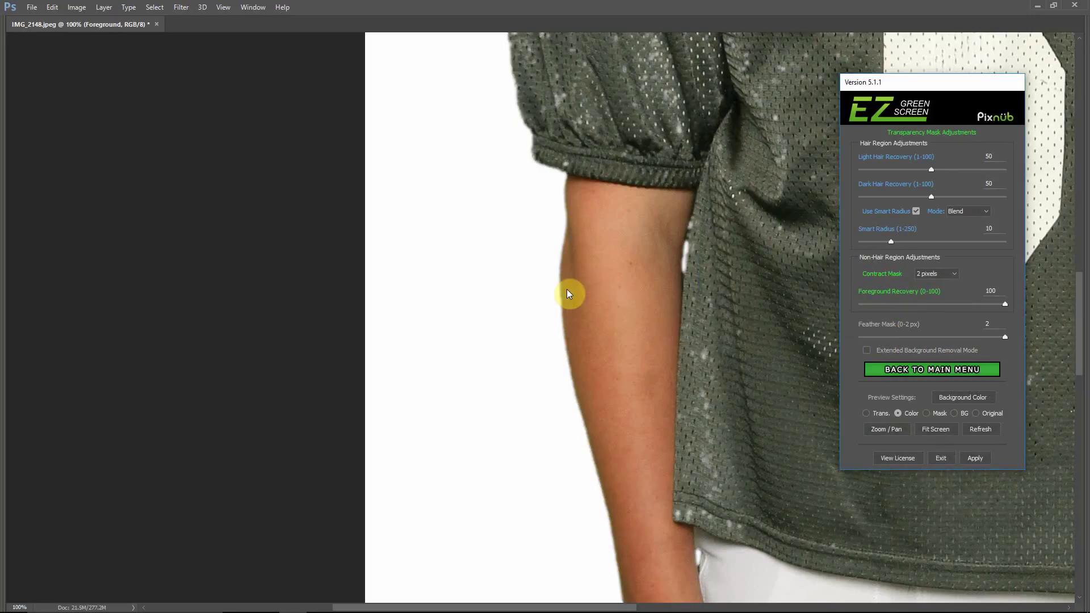
double_click(993, 324)
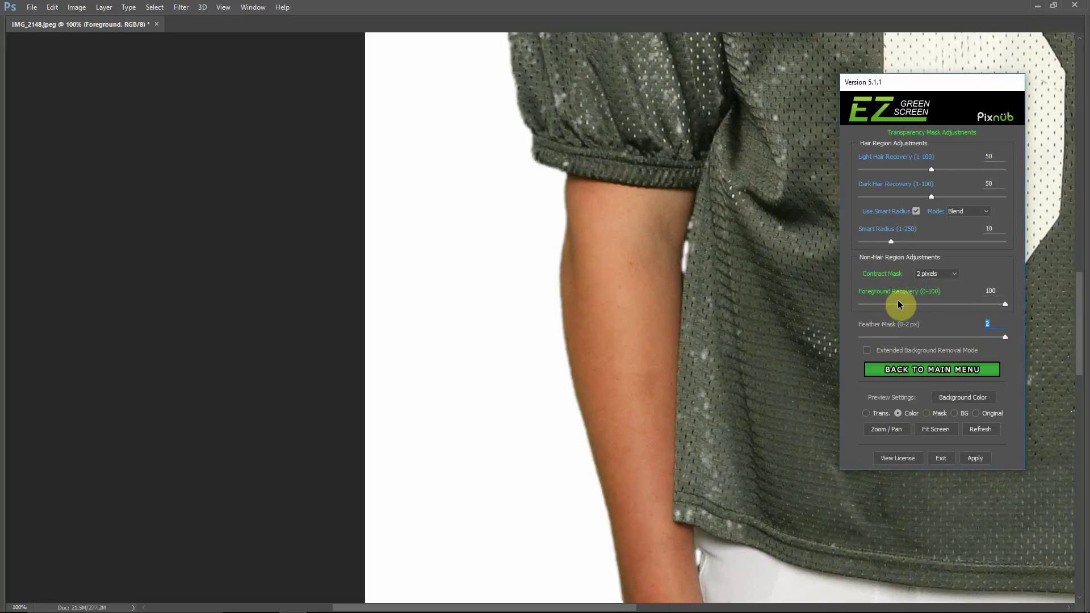
text(.5)
key(Return)
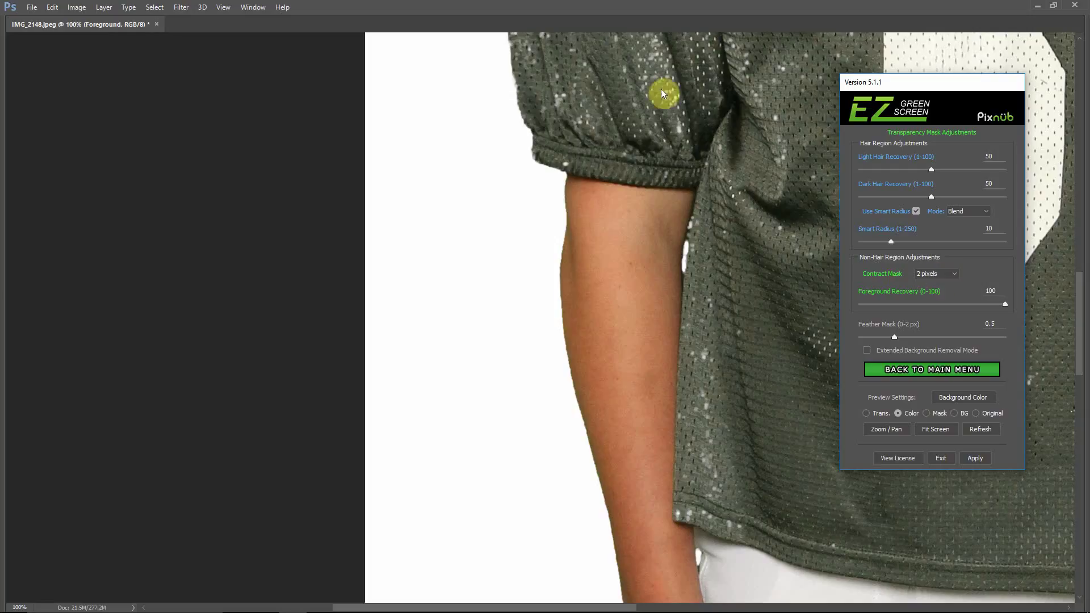
click(931, 414)
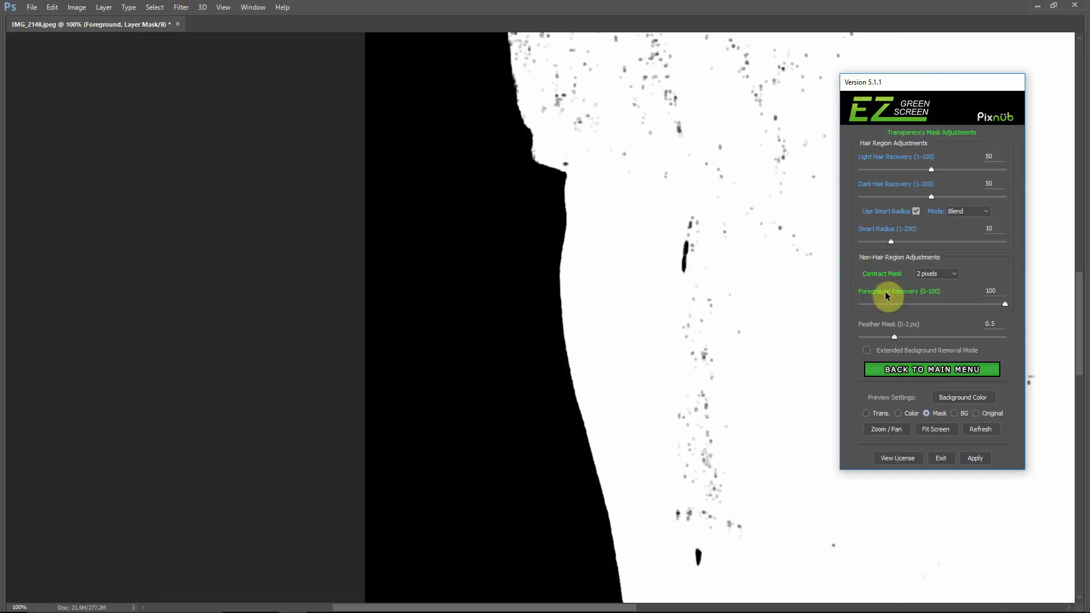
Step: Fit the whole image, preview the cut-out in Color and Trans. modes, then apply it
click(895, 375)
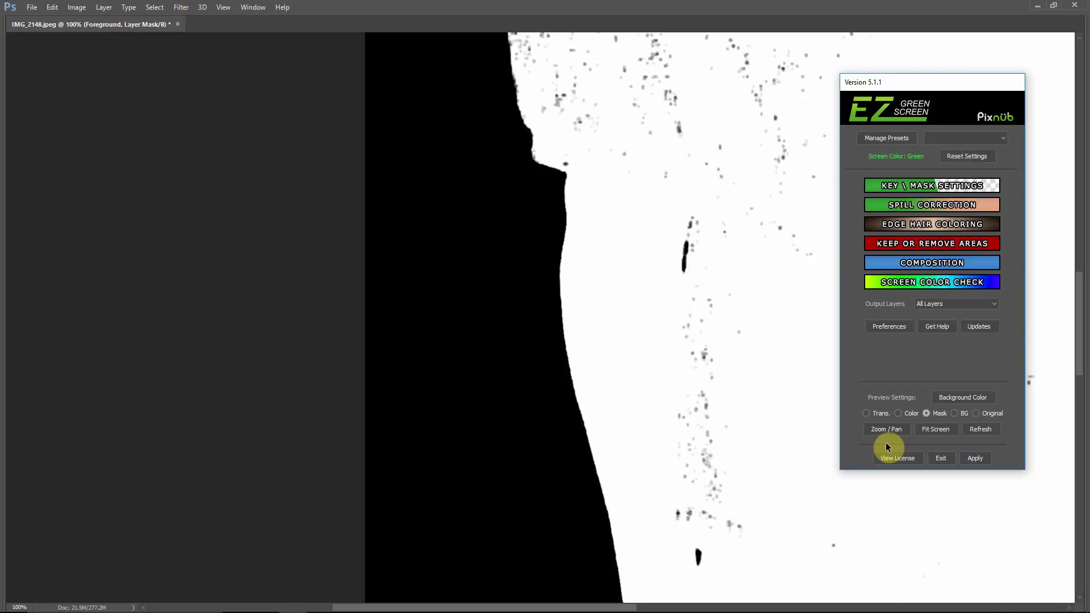
click(926, 430)
click(898, 413)
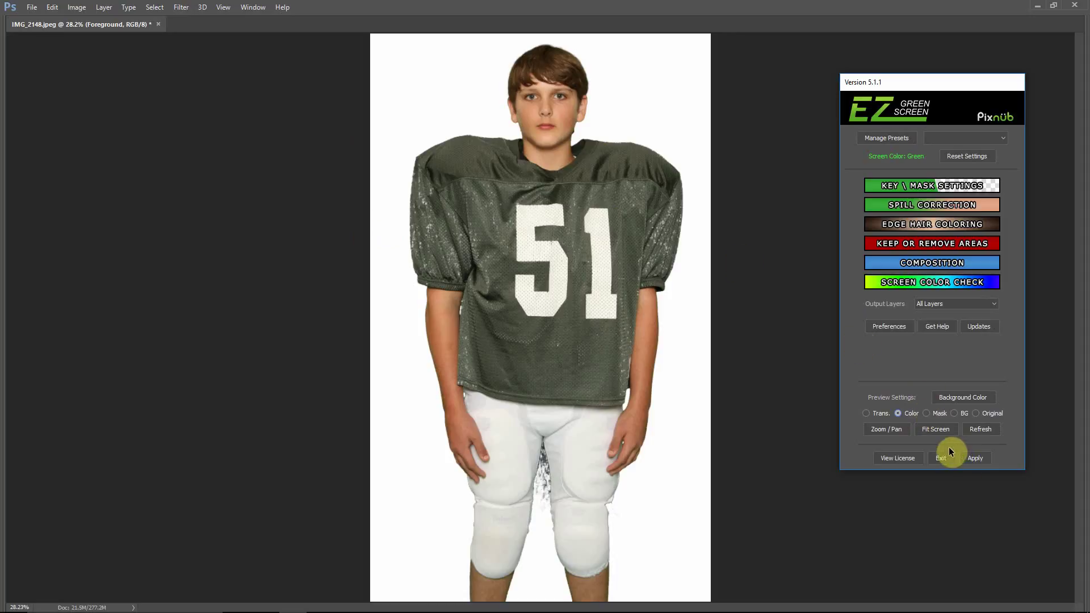
click(866, 414)
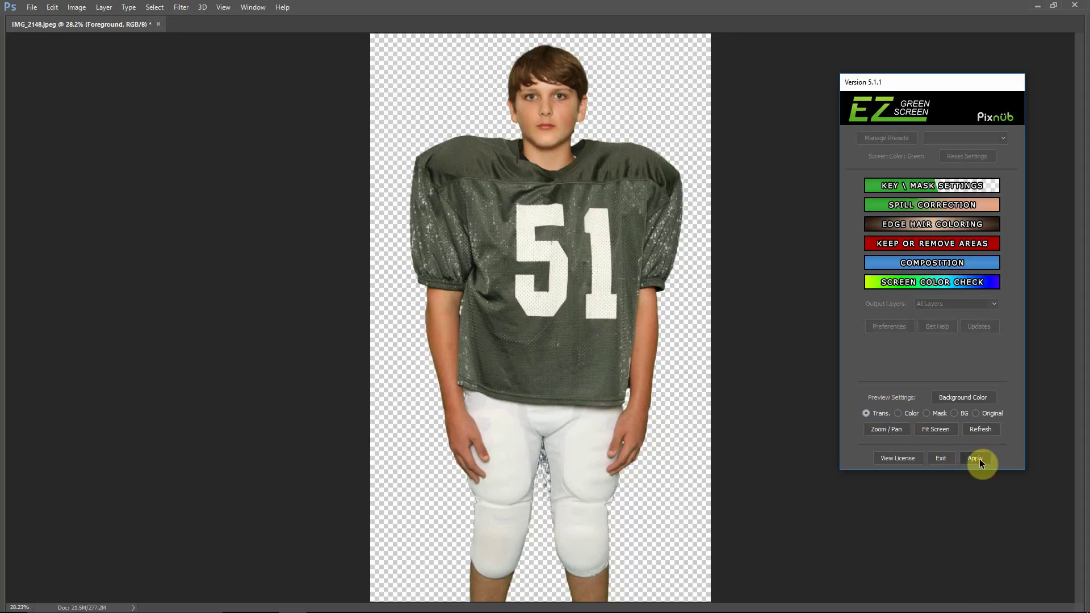
click(976, 459)
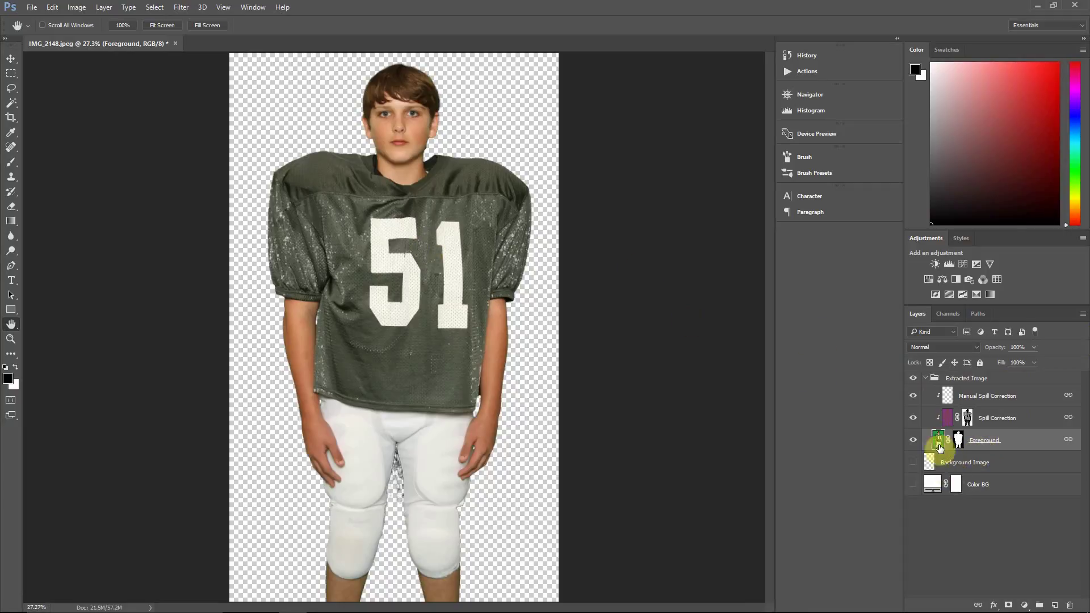
click(913, 397)
click(913, 419)
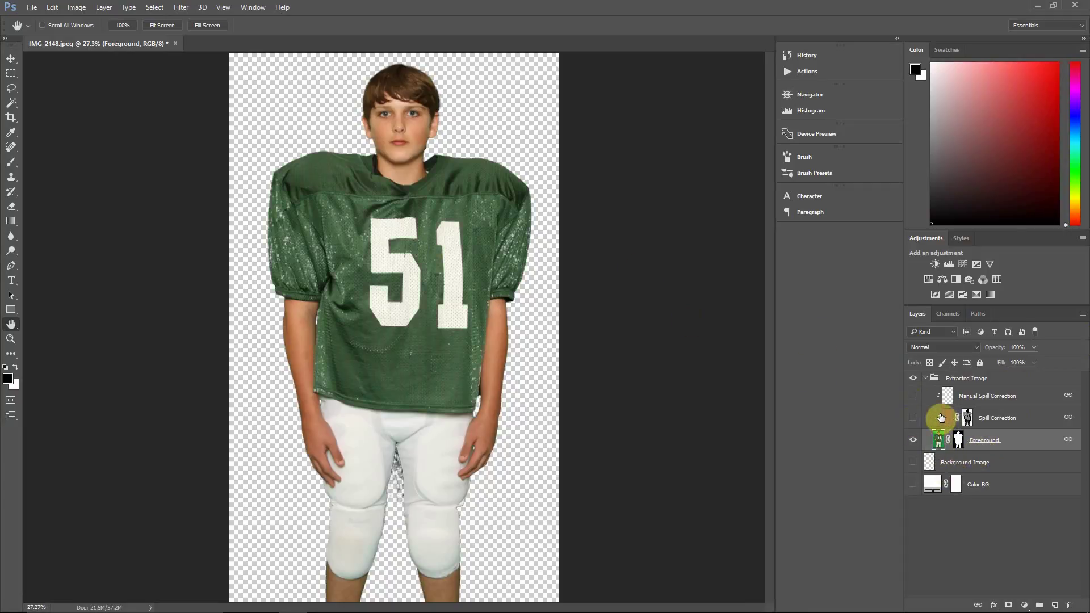
right_click(947, 444)
click(966, 449)
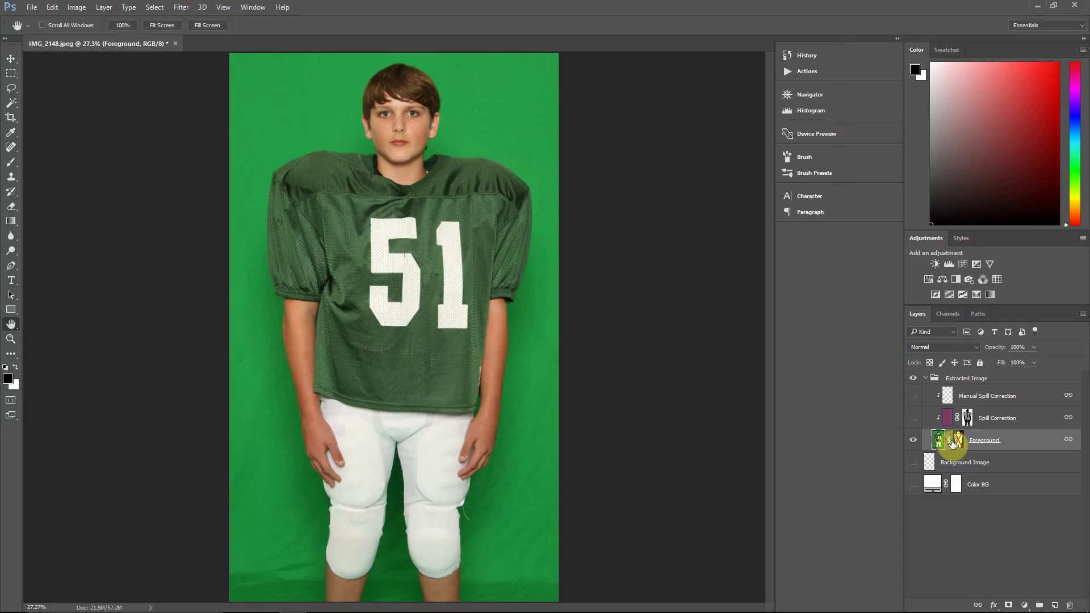
right_click(953, 445)
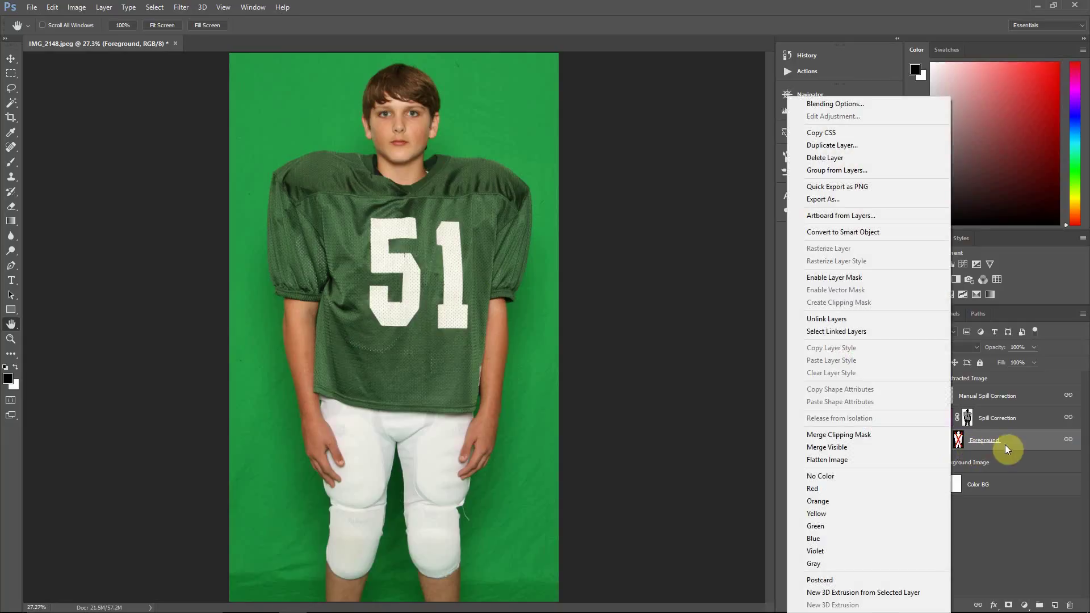
click(1006, 444)
right_click(951, 443)
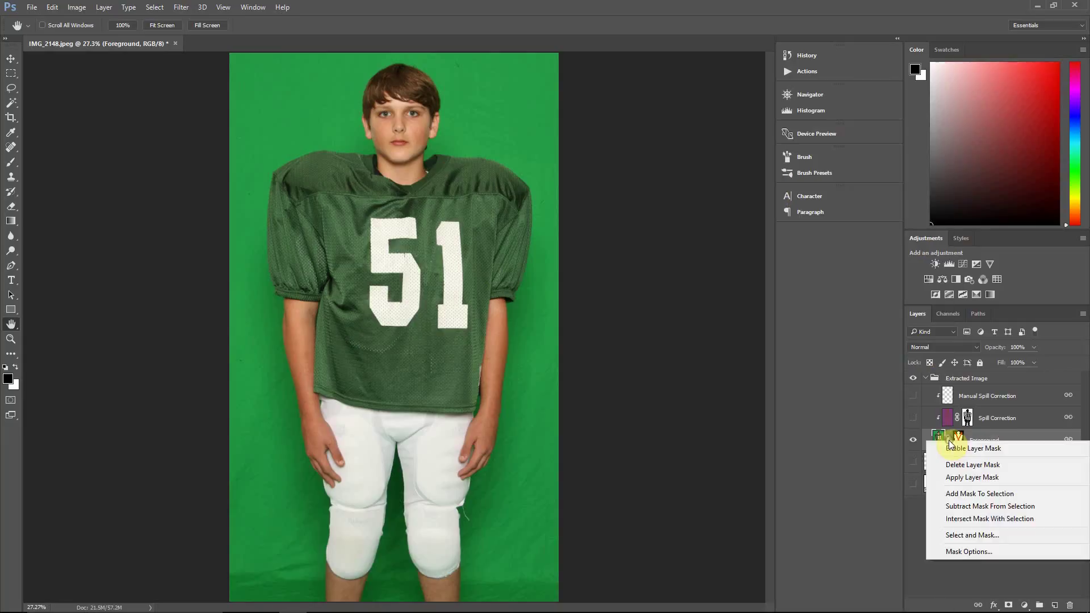
click(955, 448)
click(912, 418)
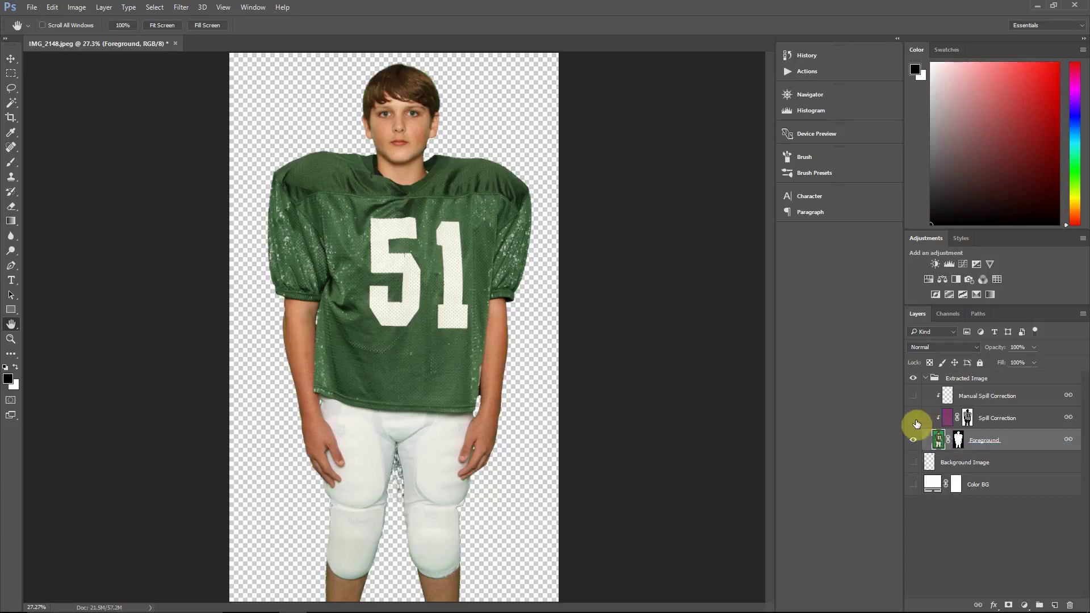
Step: Show the Foreground mask on its own at 50% zoom and pick the Brush tool
alt+click(958, 444)
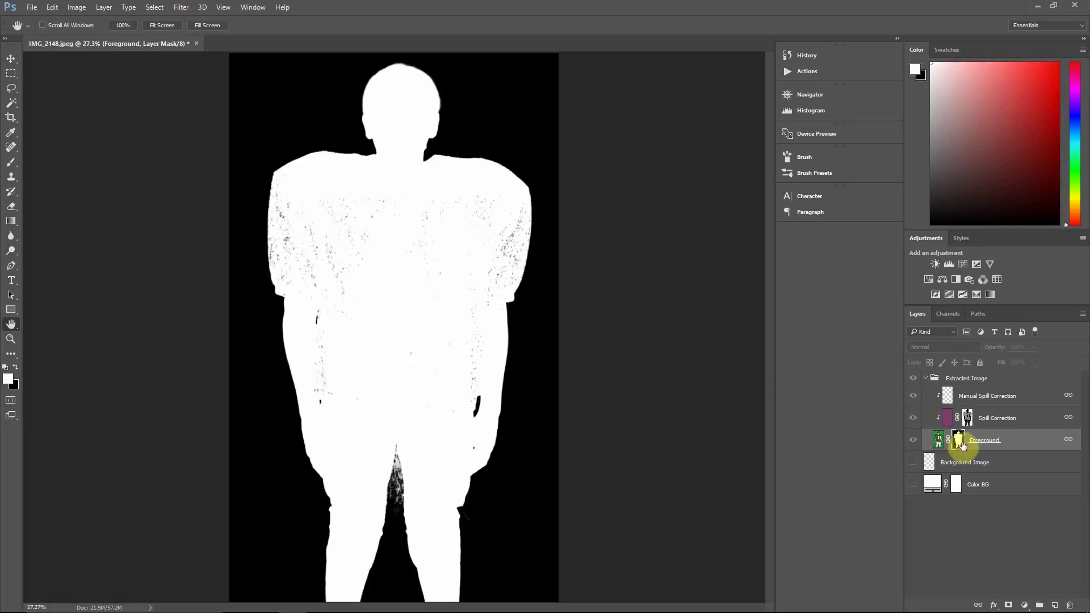
key(ctrl+plus)
key(ctrl+plus)
drag(772, 321, 769, 285)
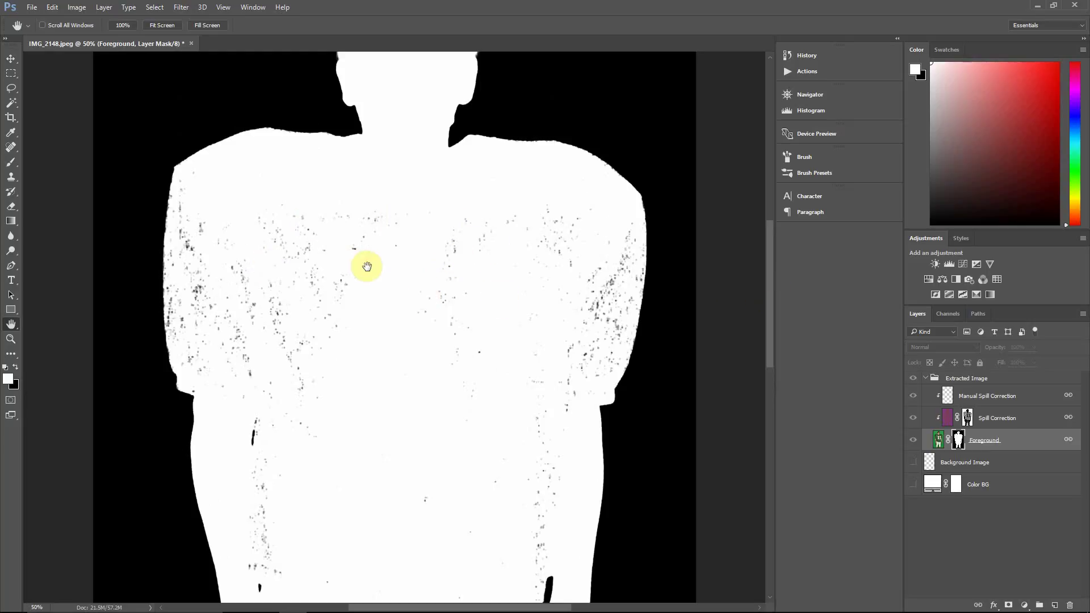
click(11, 164)
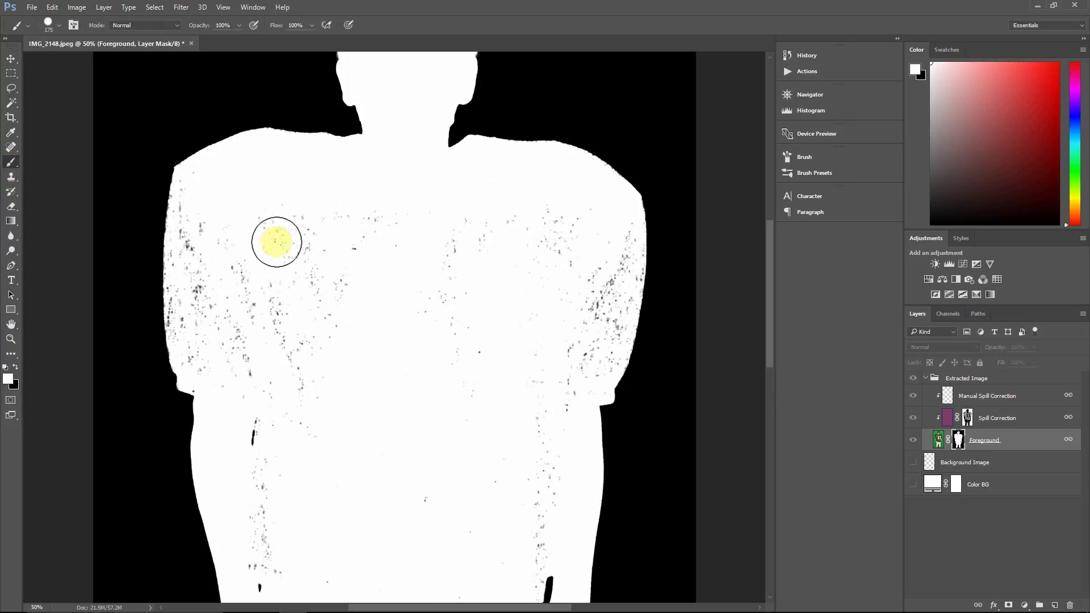
click(59, 28)
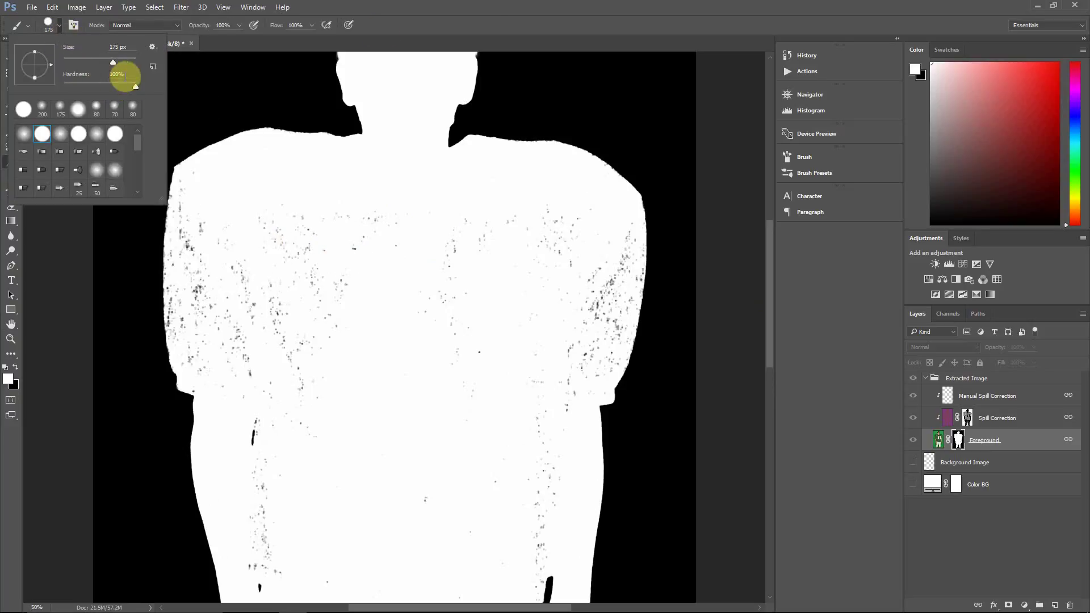
click(470, 24)
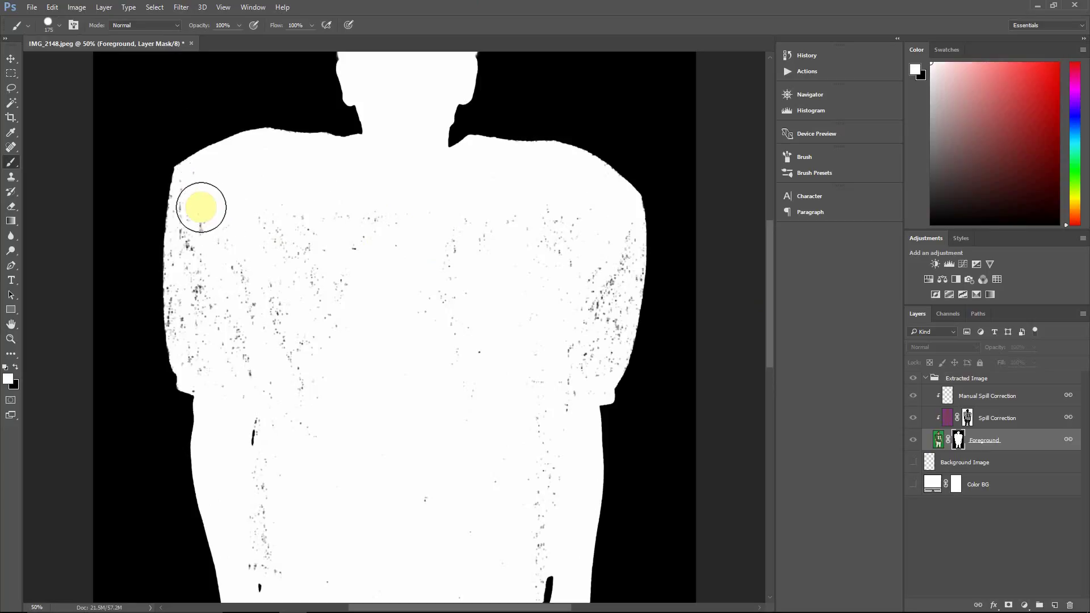
Step: Paint white over the dark specks on the left shoulder, upper arm and chest
click(206, 193)
mouse_move(206, 193)
mouse_down()
mouse_move(214, 312)
mouse_move(419, 273)
mouse_move(550, 262)
mouse_move(504, 372)
mouse_up()
click(308, 287)
key(bracketright)
key(bracketright)
key(bracketright)
key(bracketright)
key(bracketright)
key(bracketright)
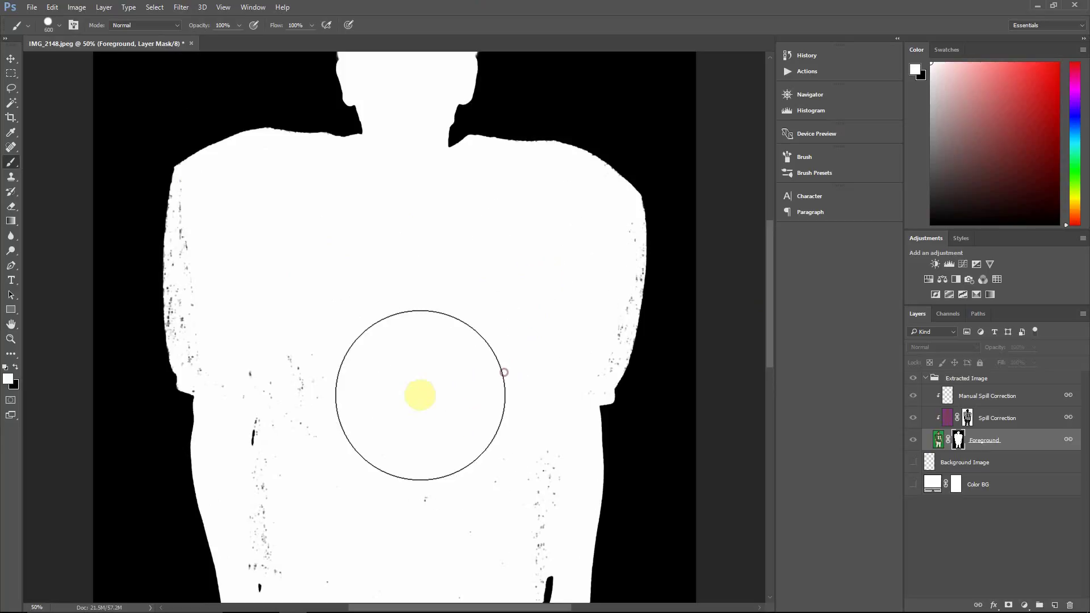
scroll(416, 369, down, 4)
mouse_move(348, 279)
mouse_down()
mouse_move(379, 331)
mouse_move(329, 407)
mouse_move(418, 421)
mouse_move(465, 382)
mouse_move(496, 381)
mouse_move(469, 428)
mouse_up()
click(470, 428)
scroll(455, 396, down, 2)
scroll(454, 356, up, 1)
mouse_move(453, 355)
mouse_down()
mouse_move(397, 302)
mouse_move(393, 353)
mouse_up()
key(bracketleft)
key(bracketleft)
key(bracketleft)
key(bracketleft)
key(bracketleft)
key(bracketleft)
key(bracketleft)
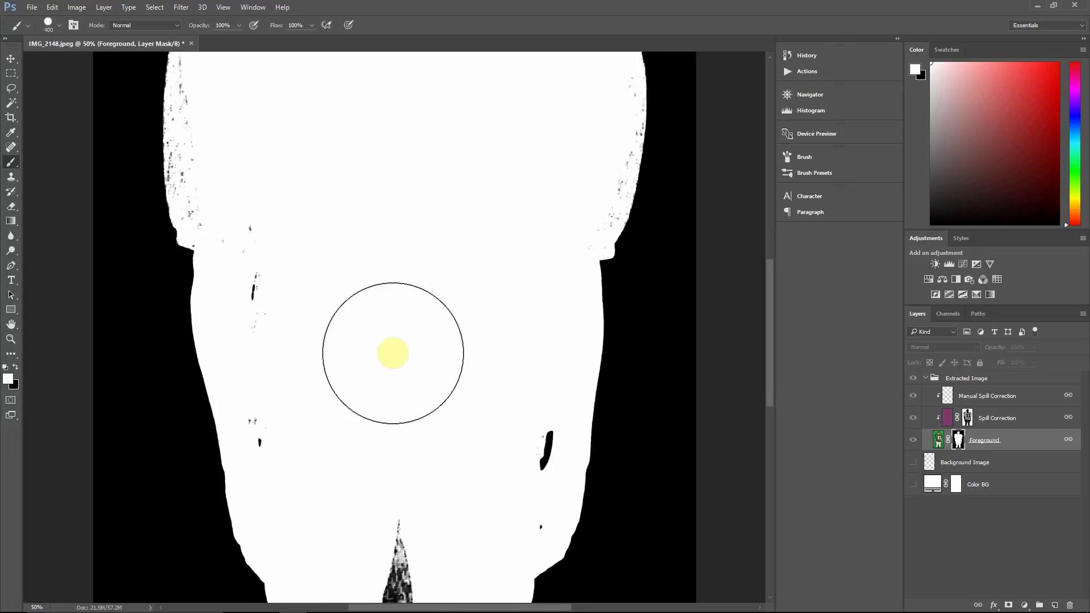
Step: Return to the colour cut-out and re-target the Foreground layer mask
click(919, 482)
click(939, 443)
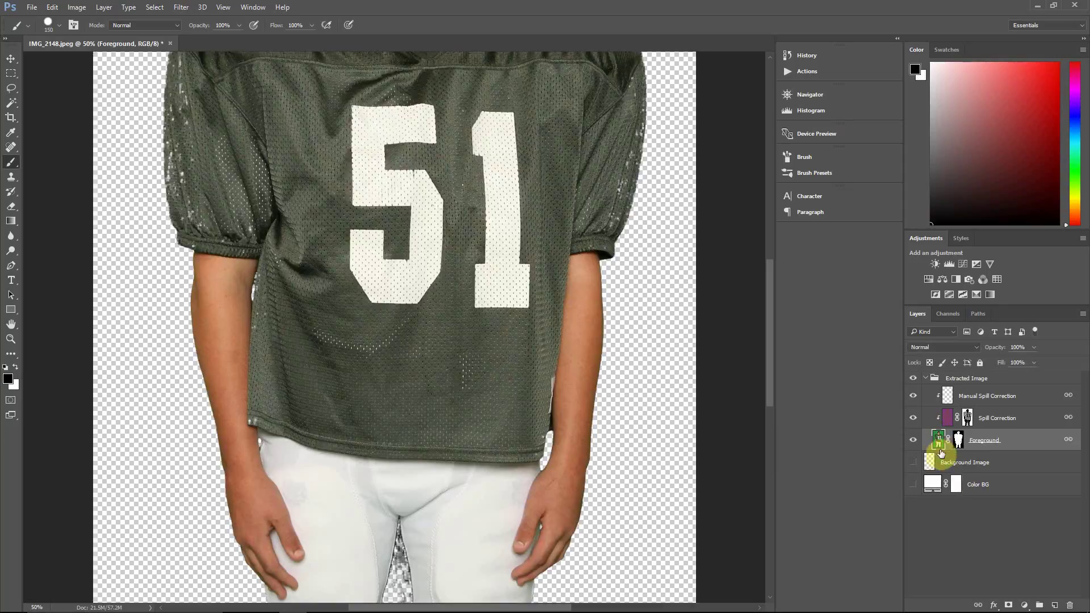
click(959, 441)
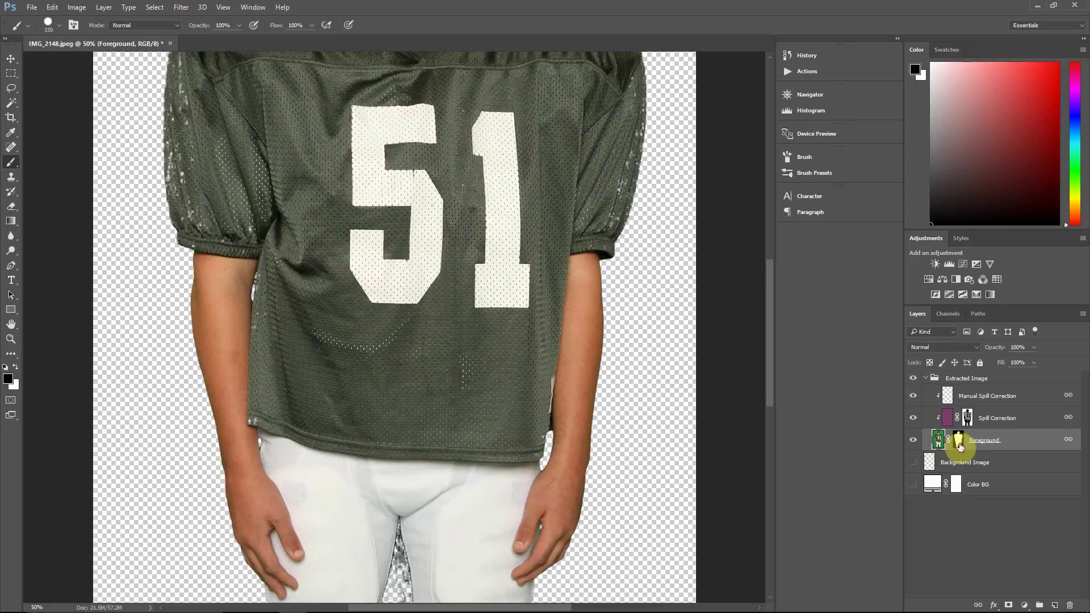
Step: Target the Foreground mask and paint over the speckled edge of the left sleeve
click(959, 442)
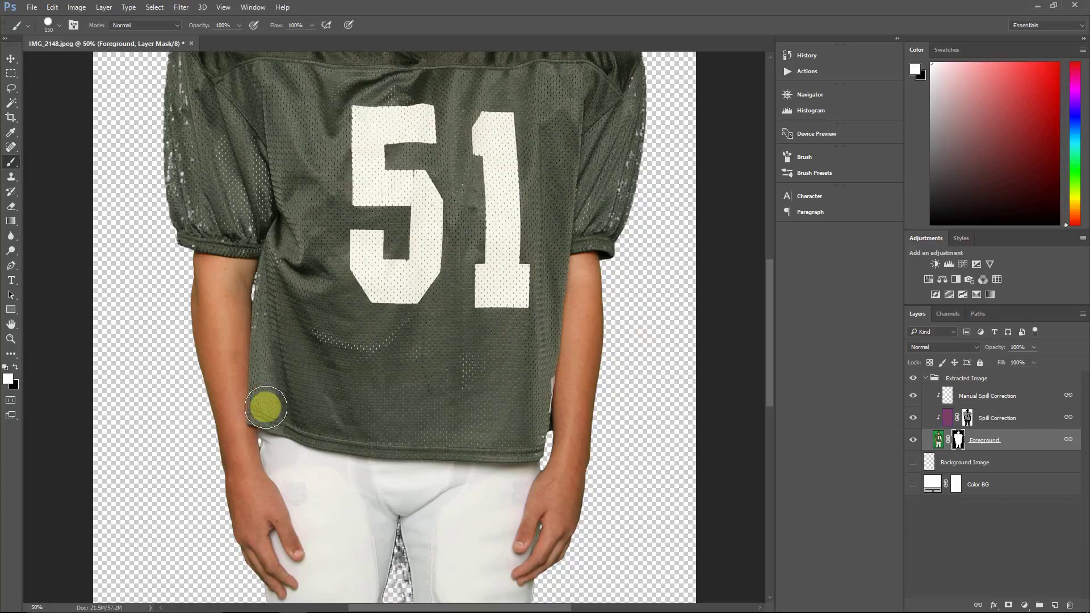
scroll(329, 219, up, 3)
mouse_move(207, 171)
mouse_down()
mouse_move(193, 136)
mouse_move(198, 287)
mouse_move(202, 296)
mouse_move(245, 297)
mouse_move(213, 307)
mouse_move(260, 263)
mouse_move(584, 194)
mouse_move(615, 171)
mouse_move(584, 294)
mouse_move(598, 298)
mouse_move(545, 255)
mouse_move(503, 168)
mouse_move(420, 293)
mouse_move(419, 253)
mouse_move(545, 246)
mouse_move(612, 223)
mouse_move(611, 163)
mouse_move(567, 122)
mouse_move(460, 173)
mouse_up()
scroll(420, 264, down, 1)
scroll(420, 263, up, 1)
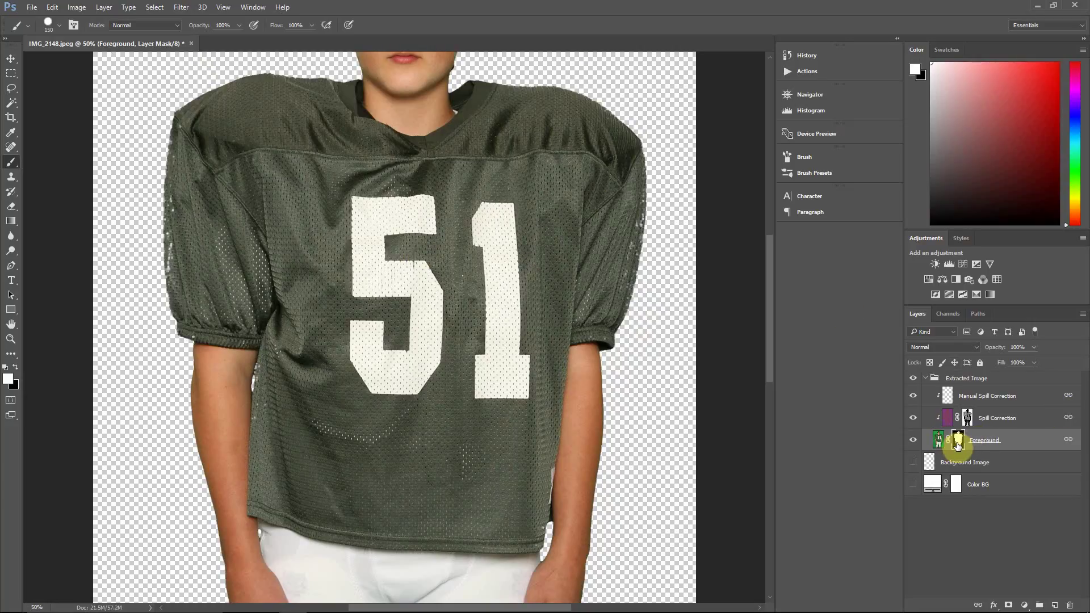
Step: Show the mask alone and dodge the left shoulder, side, chest and underarm specks to white
alt+click(961, 447)
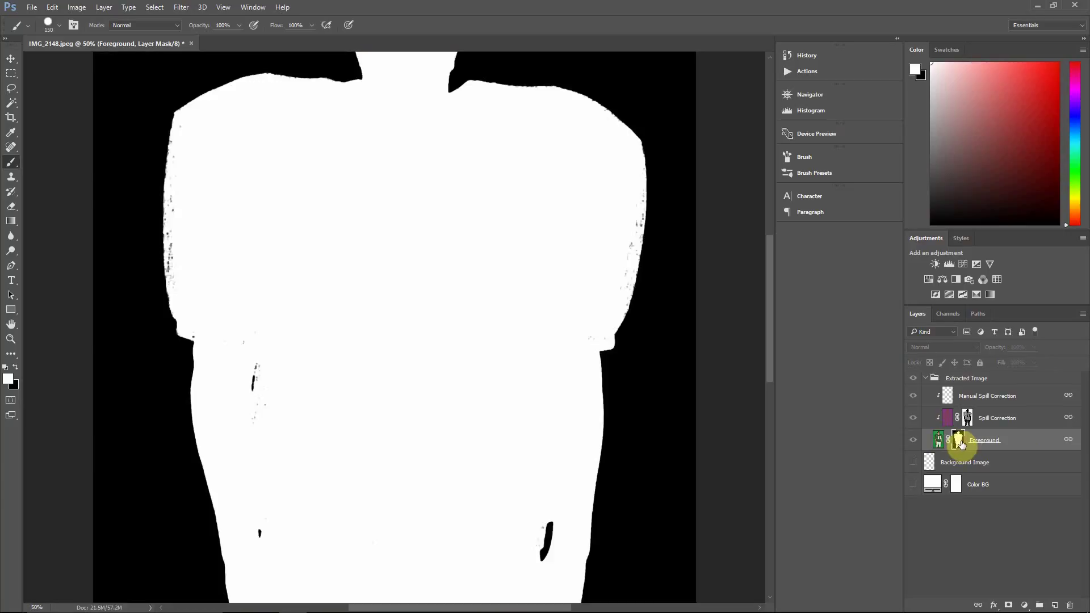
click(12, 256)
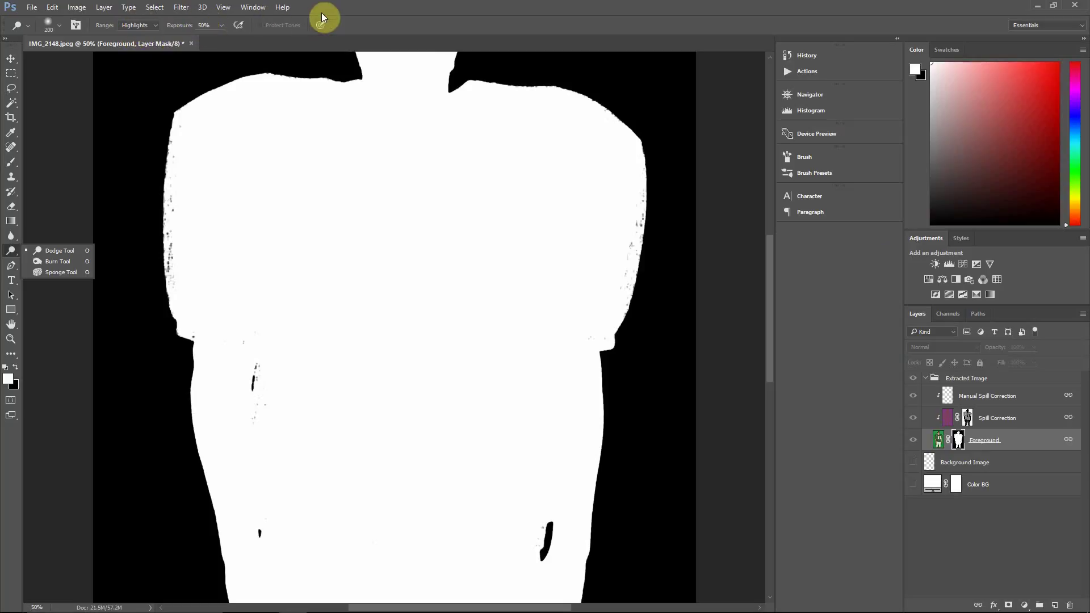
click(339, 12)
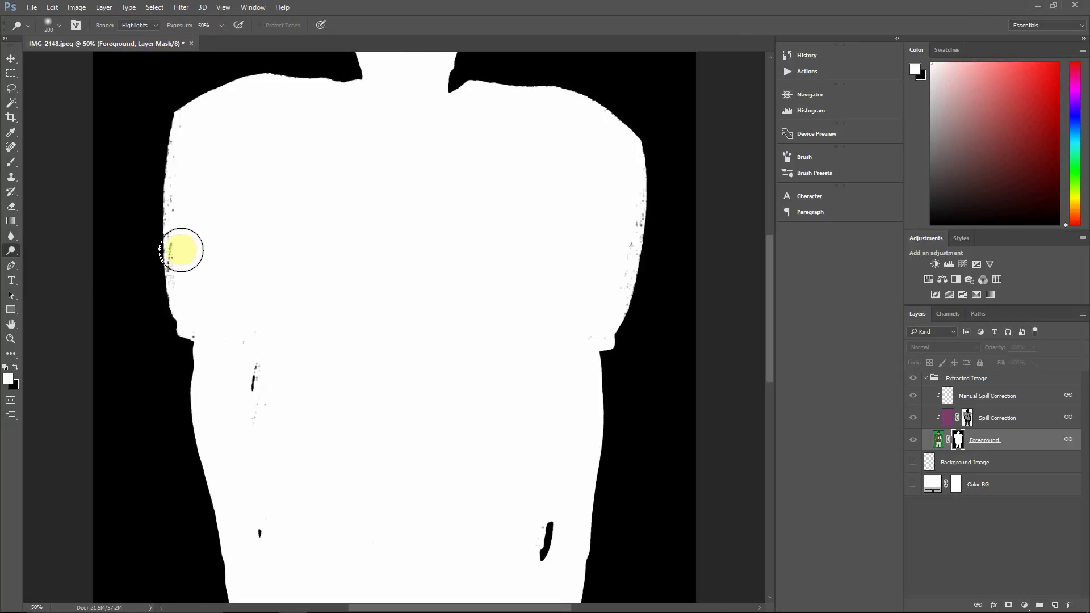
mouse_move(184, 245)
mouse_down()
mouse_move(202, 269)
mouse_move(181, 251)
mouse_move(193, 202)
mouse_move(193, 278)
mouse_up()
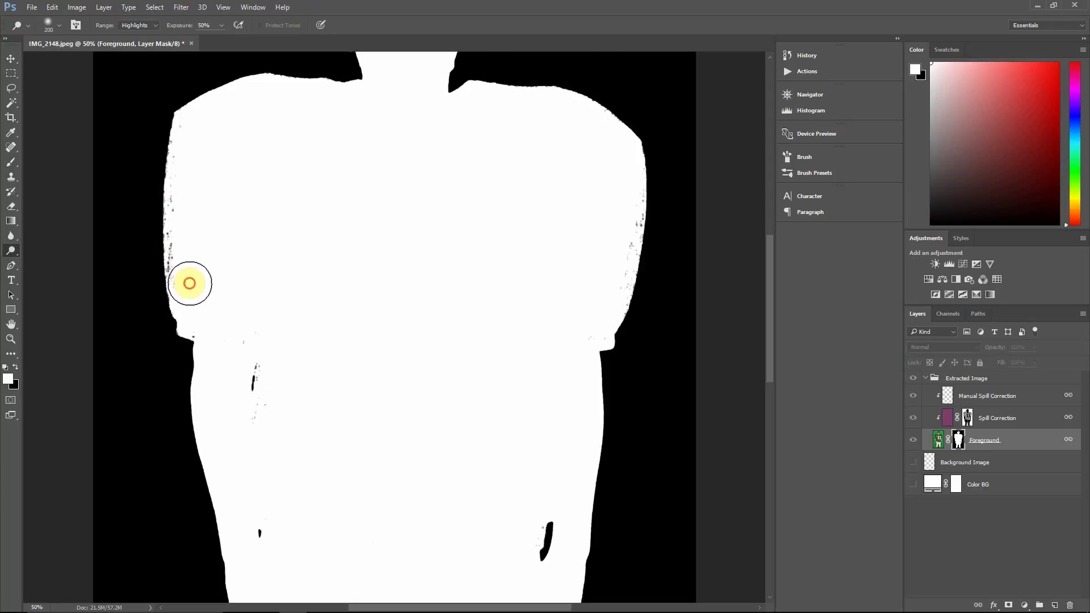
mouse_move(190, 284)
mouse_down()
mouse_move(180, 210)
mouse_move(163, 164)
mouse_move(159, 247)
mouse_move(163, 271)
mouse_move(165, 231)
mouse_move(166, 275)
mouse_move(173, 119)
mouse_move(166, 172)
mouse_move(164, 137)
mouse_move(175, 104)
mouse_move(160, 300)
mouse_move(167, 319)
mouse_move(189, 330)
mouse_up()
drag(253, 311, 240, 337)
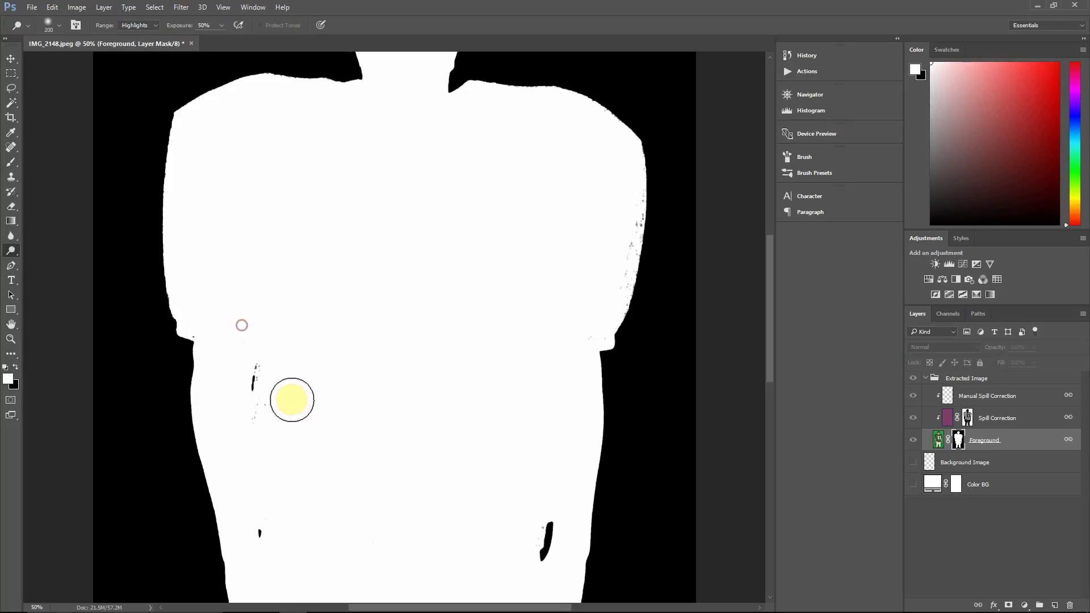
mouse_move(282, 394)
mouse_down()
mouse_move(272, 377)
mouse_move(262, 426)
mouse_up()
Step: Whiten the mask along the right shoulder edge down to the sleeve and the left collar
drag(620, 175, 623, 263)
mouse_move(627, 201)
mouse_down()
mouse_move(620, 212)
mouse_move(620, 187)
mouse_move(596, 312)
mouse_move(639, 204)
mouse_move(601, 114)
mouse_move(579, 121)
mouse_move(530, 102)
mouse_move(298, 255)
mouse_move(250, 138)
mouse_move(302, 100)
mouse_move(261, 92)
mouse_up()
mouse_move(219, 132)
mouse_down()
mouse_move(185, 187)
mouse_move(187, 282)
mouse_move(198, 184)
mouse_up()
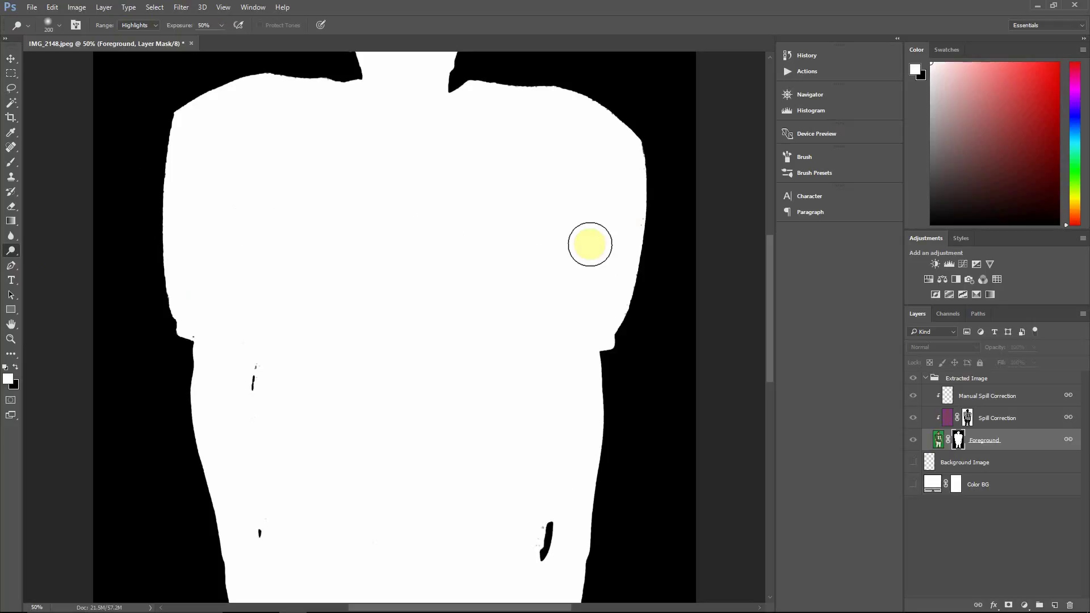
click(622, 217)
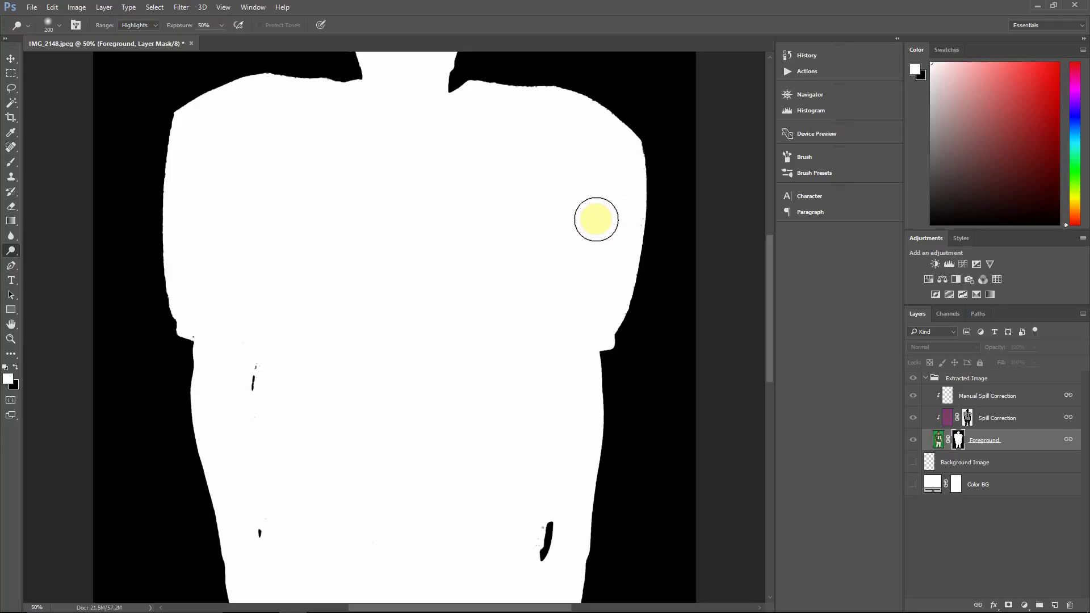
mouse_move(579, 217)
mouse_down()
mouse_move(627, 210)
mouse_move(633, 223)
mouse_move(638, 148)
mouse_move(662, 180)
mouse_up()
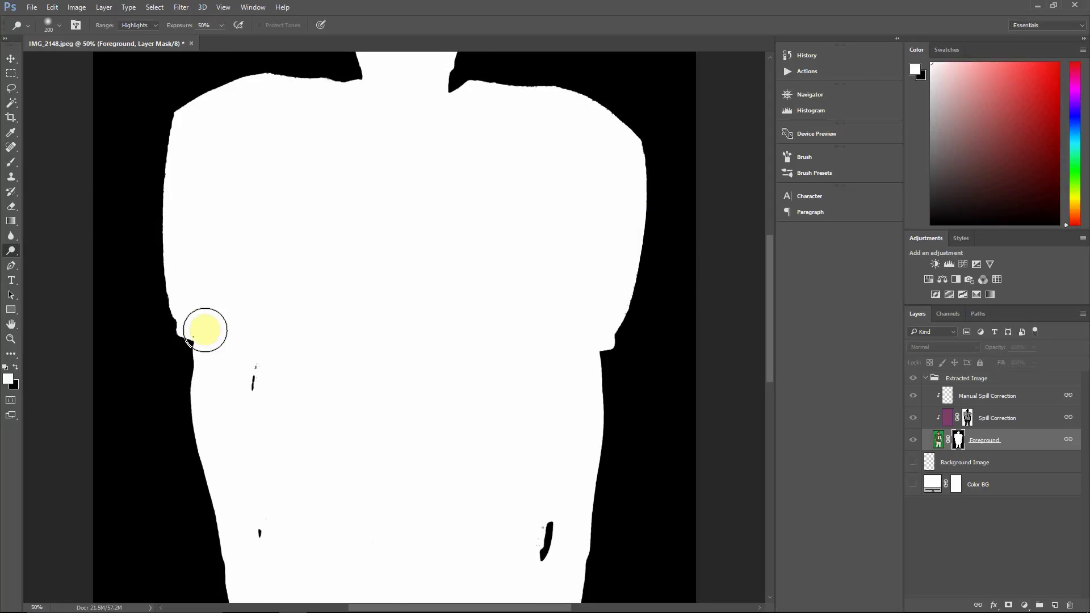
Step: Switch back to the Brush tool with a smaller brush size
click(11, 163)
key(bracketleft)
key(bracketleft)
key(bracketleft)
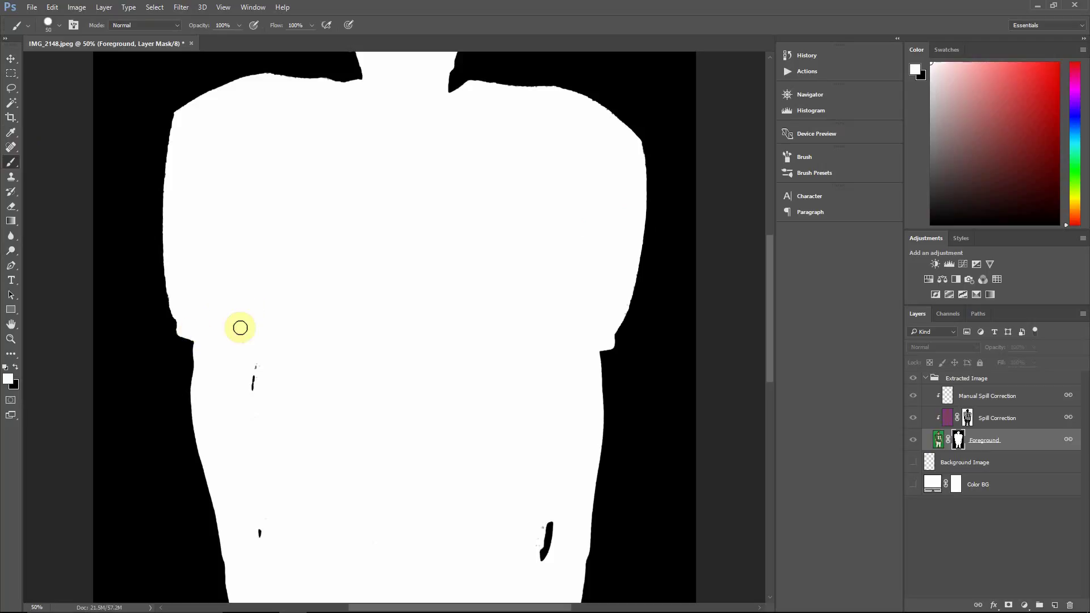
scroll(351, 401, down, 1)
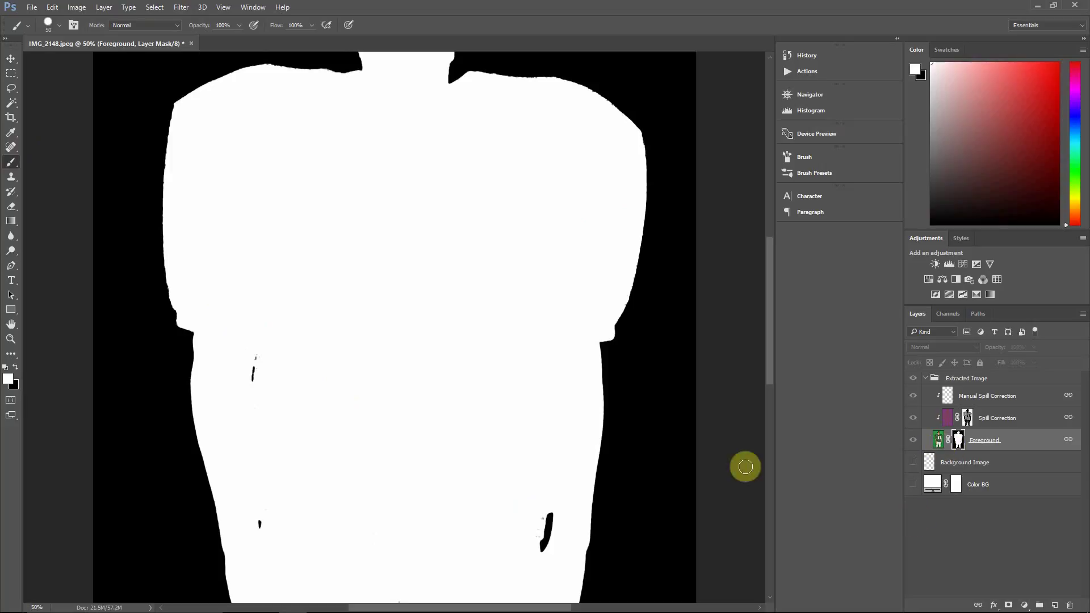
Step: Return to the full-colour jersey and target the Foreground mask with white as the painting colour
click(940, 441)
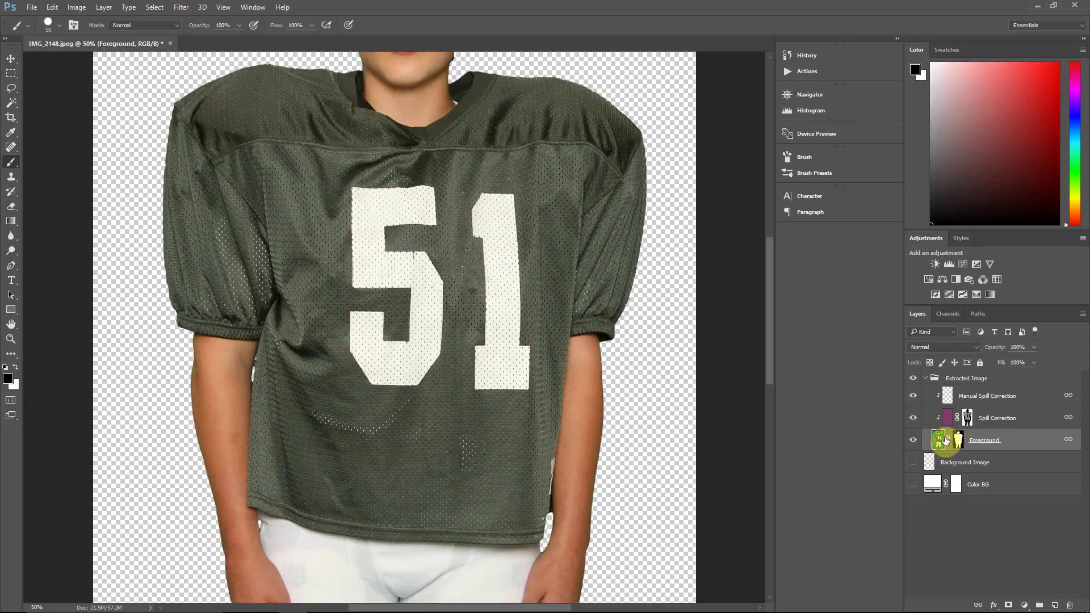
click(959, 441)
key(x)
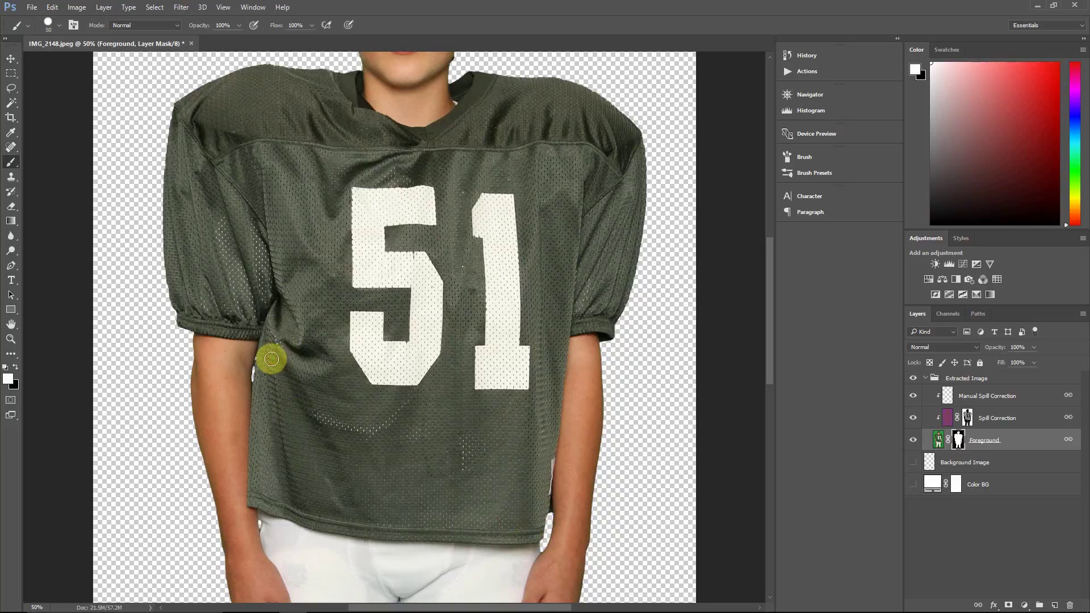
scroll(279, 341, up, 3)
scroll(348, 341, down, 5)
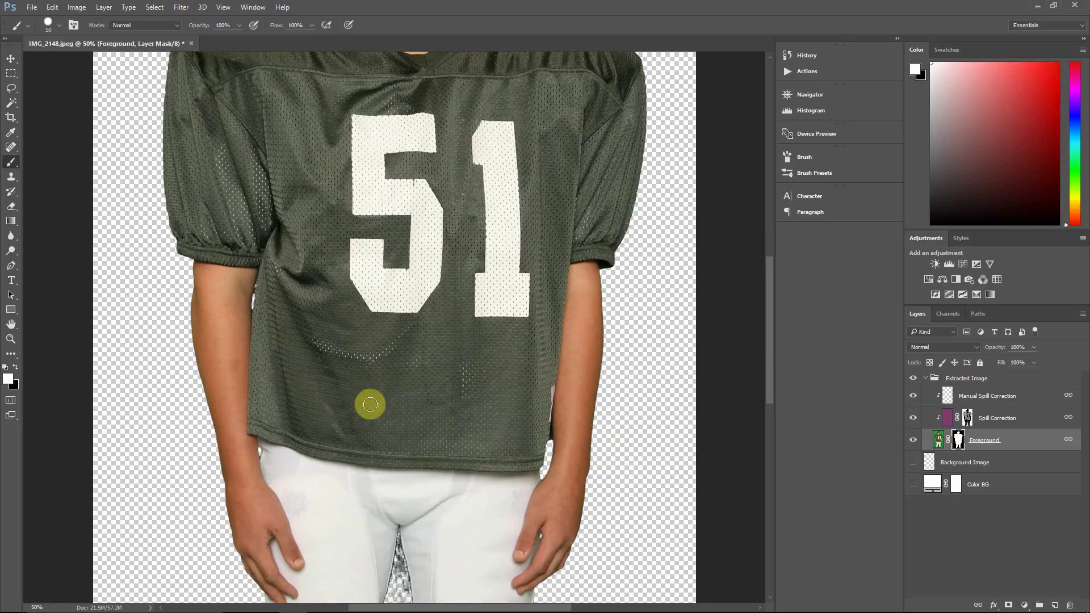
scroll(372, 405, up, 1)
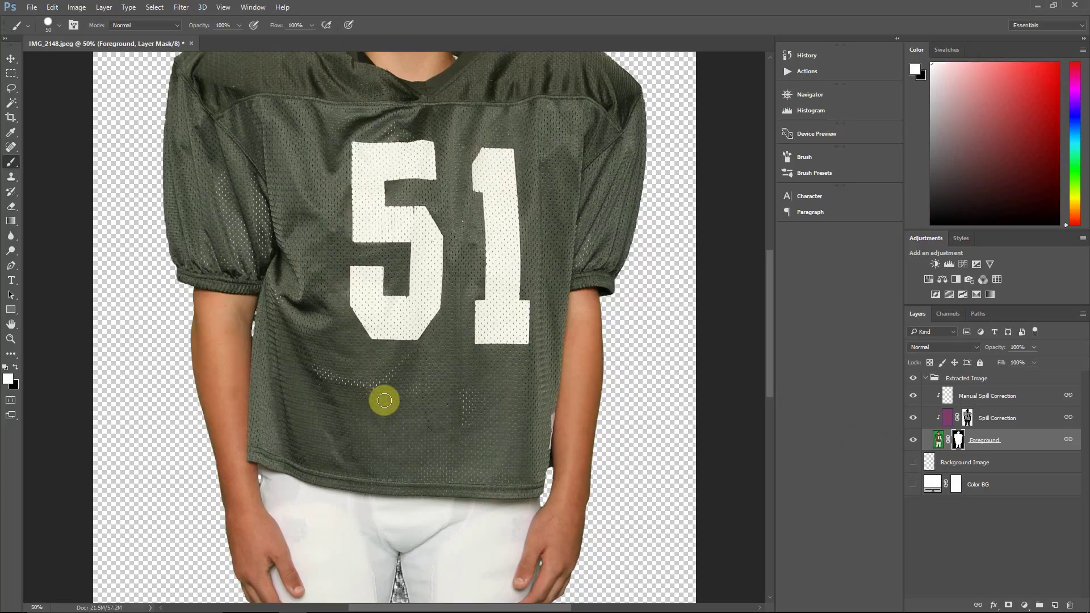
scroll(386, 399, up, 2)
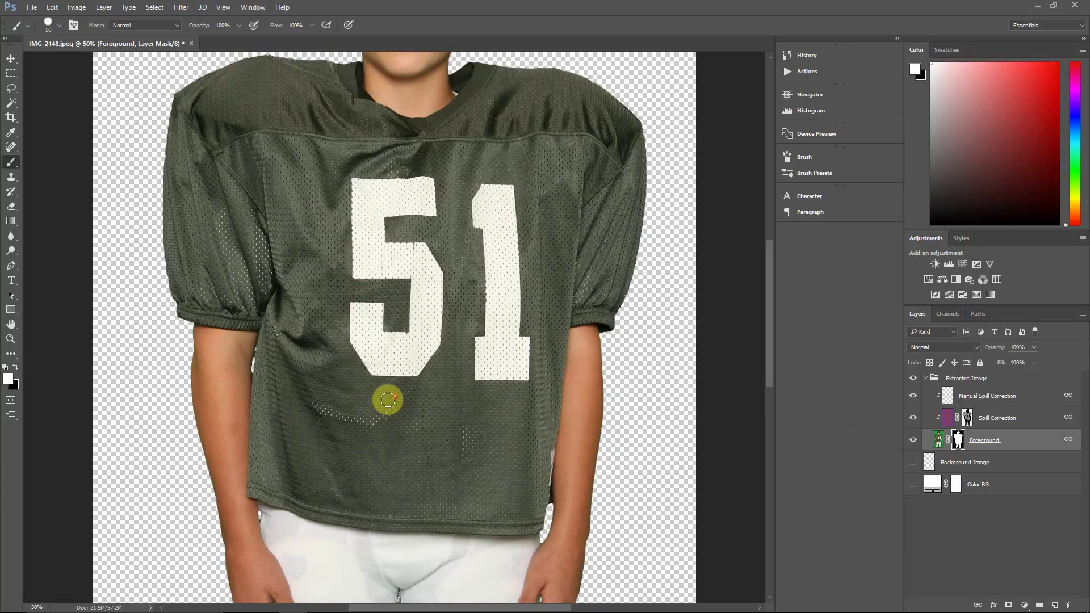
scroll(388, 400, down, 2)
scroll(389, 394, up, 3)
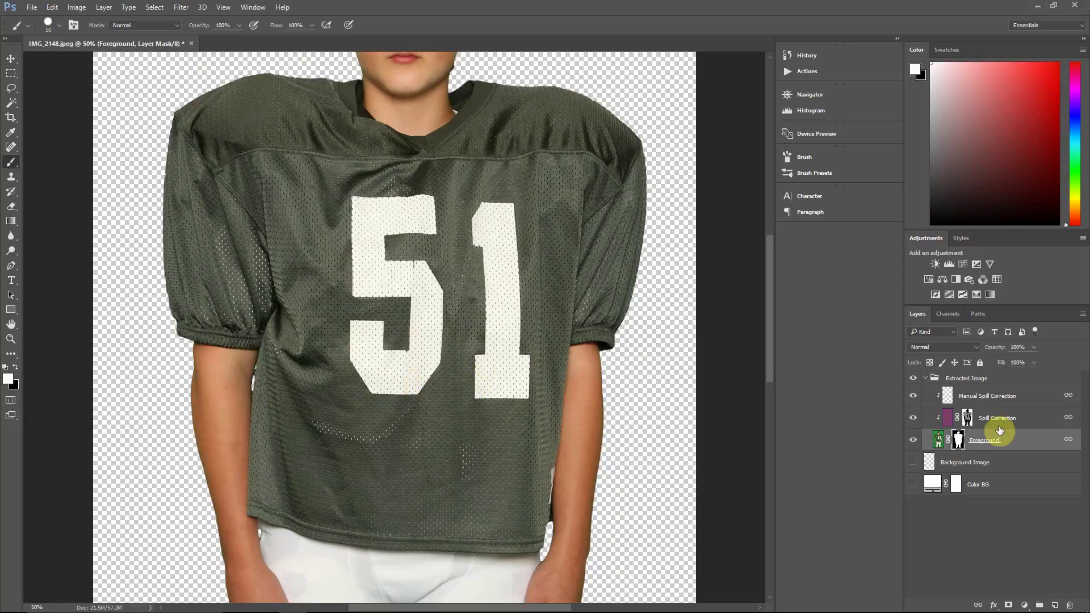
Step: Hide and reshow the Spill Correction layer to compare, then select that layer
click(913, 423)
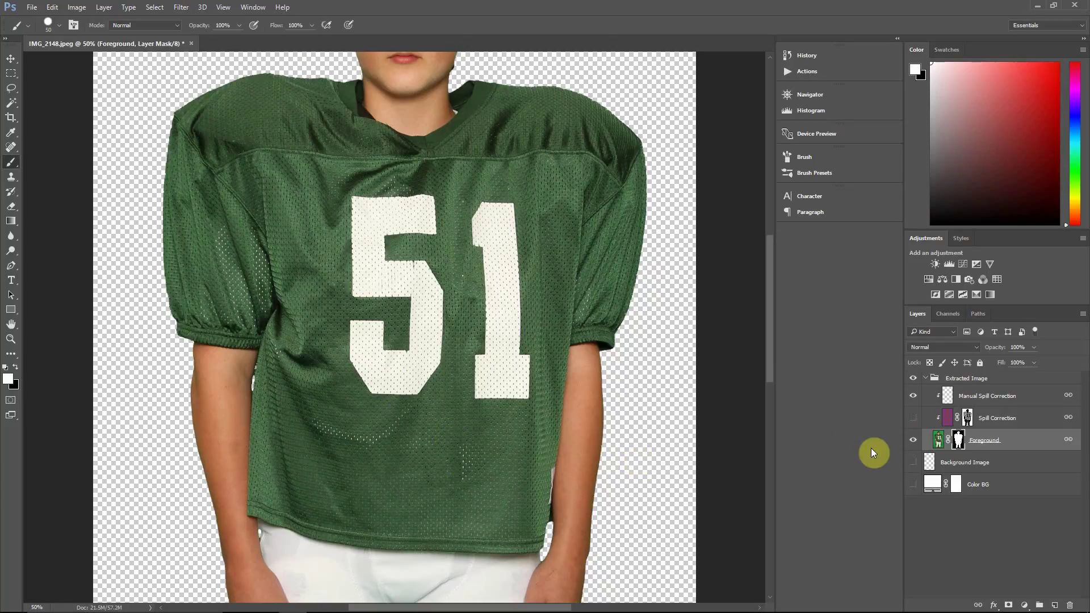
click(913, 420)
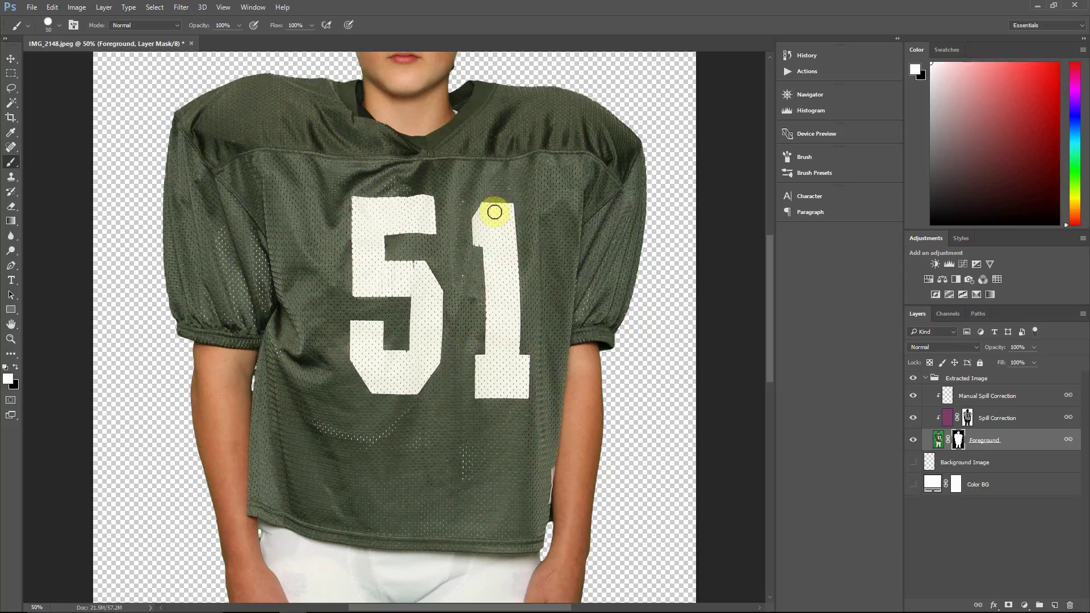
click(950, 413)
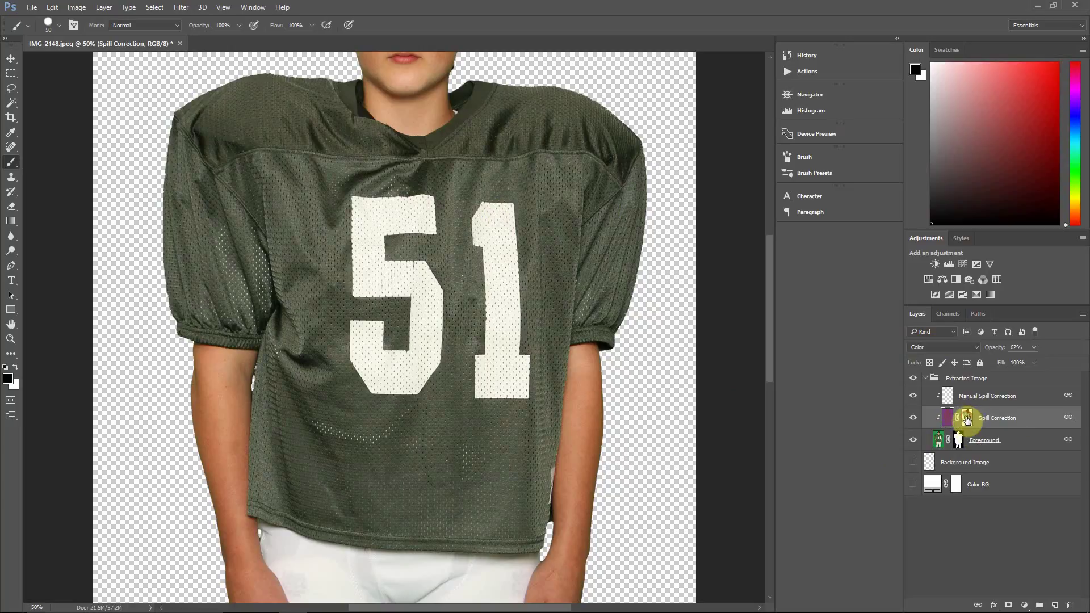
Step: Display the Spill Correction mask alone, set black as painting colour and enlarge the brush
alt+click(966, 418)
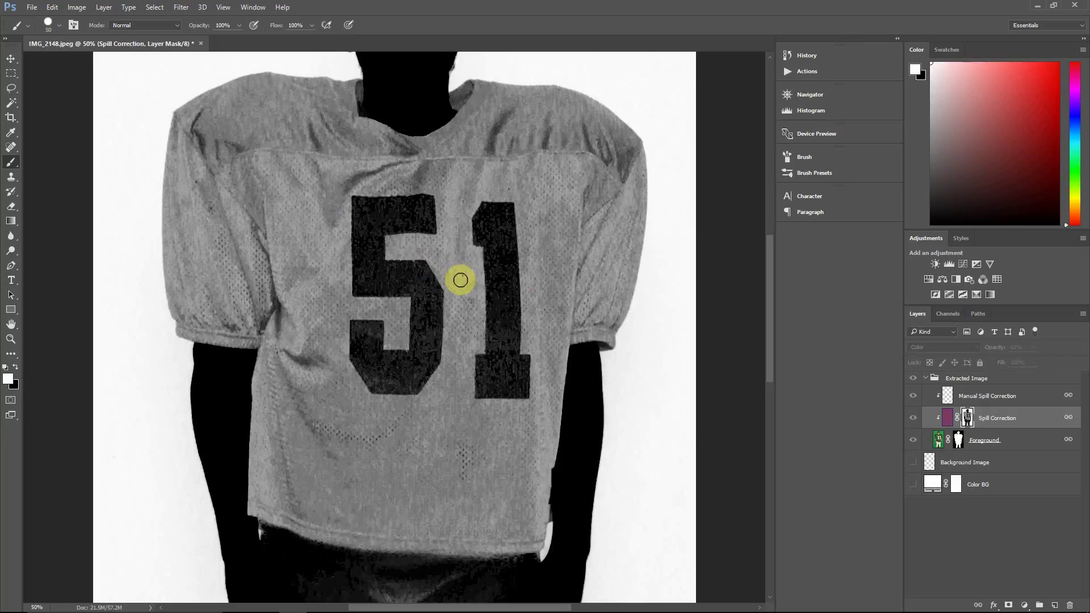
scroll(517, 263, up, 5)
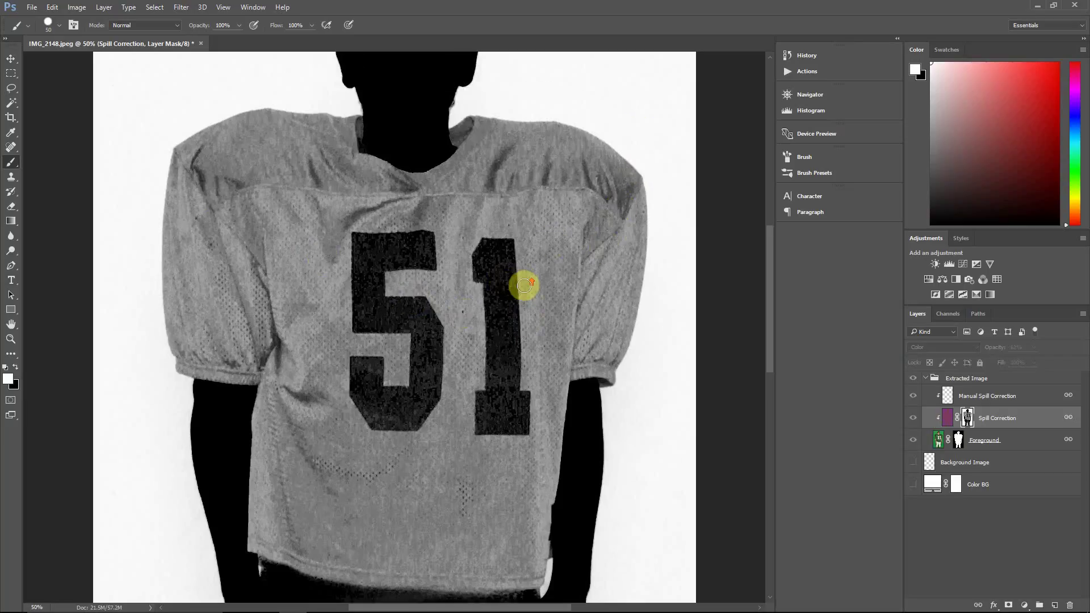
scroll(588, 136, down, 5)
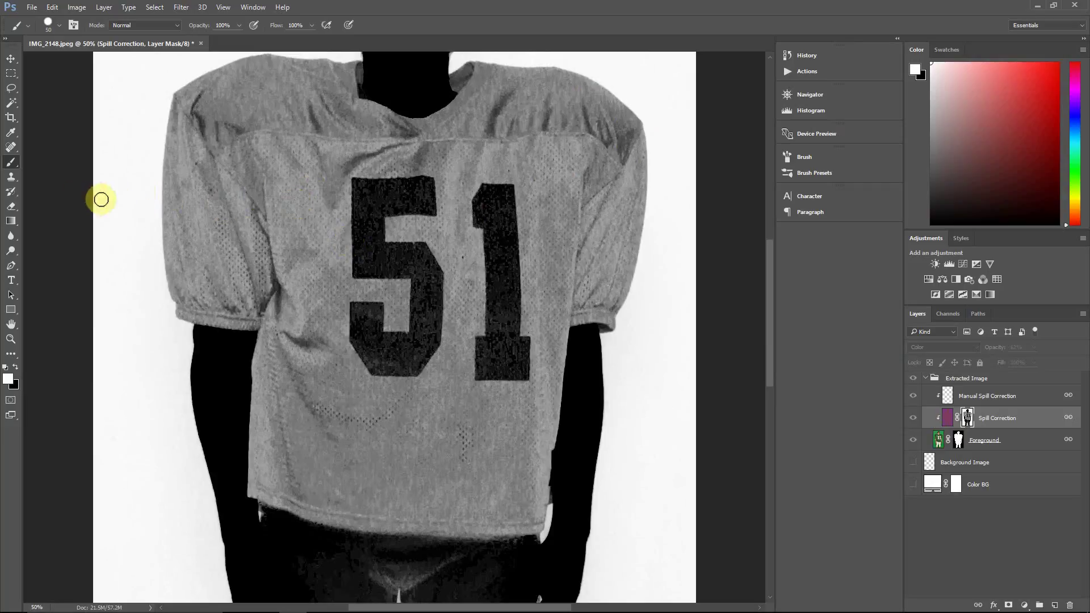
click(15, 367)
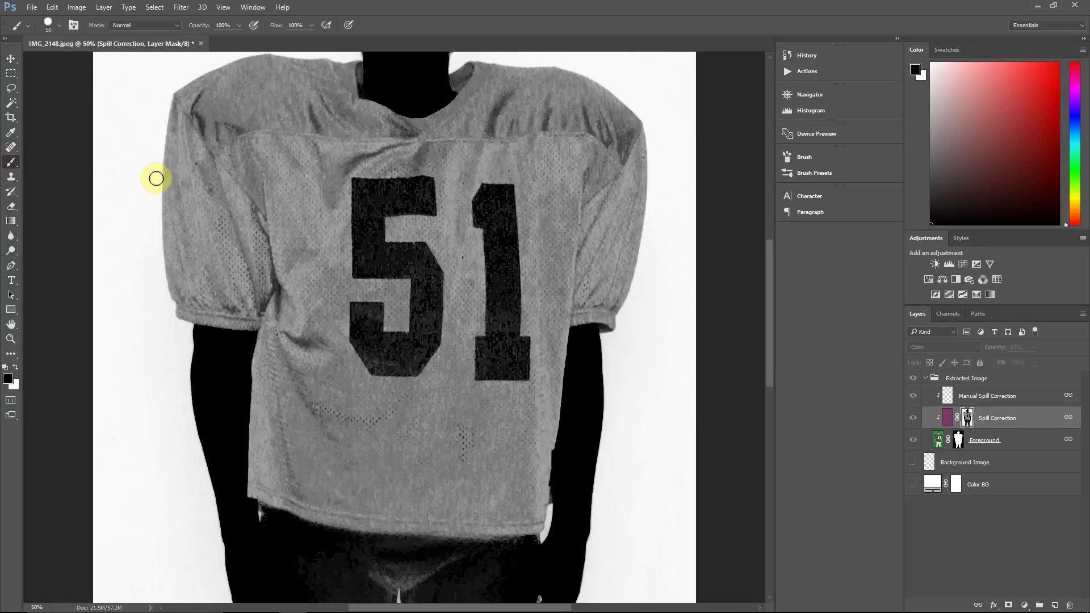
key(bracketright)
key(bracketright)
key(bracketright)
key(bracketright)
key(bracketright)
key(bracketright)
key(bracketright)
key(bracketright)
key(bracketright)
key(bracketright)
key(bracketright)
Step: Paint black on the Spill Correction mask across the left shoulder, chest and right shoulder
mouse_move(155, 171)
mouse_down()
mouse_move(292, 211)
mouse_move(213, 194)
mouse_move(364, 214)
mouse_up()
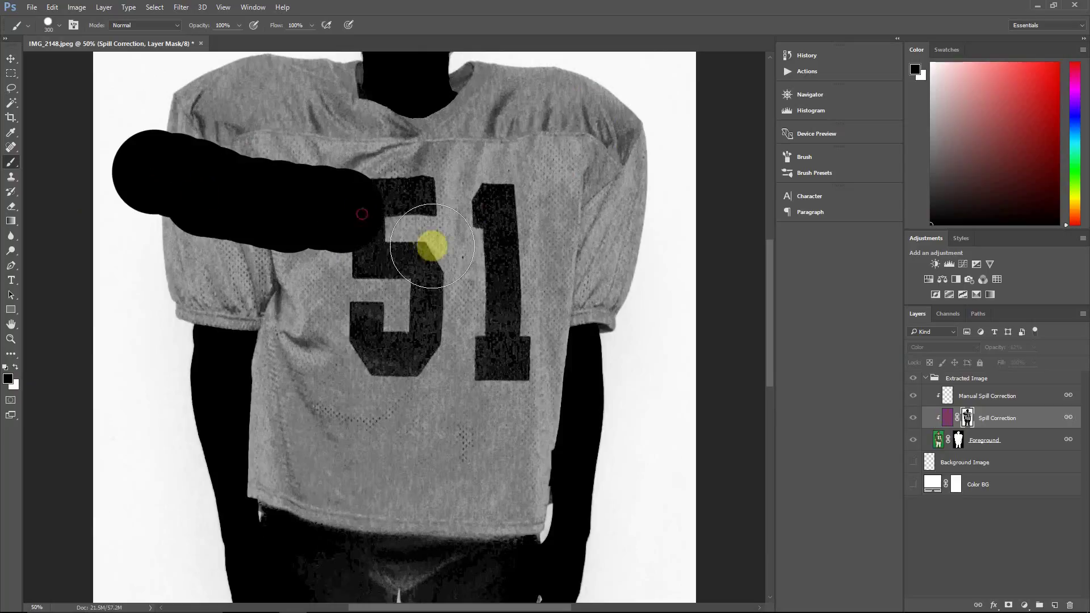
click(951, 423)
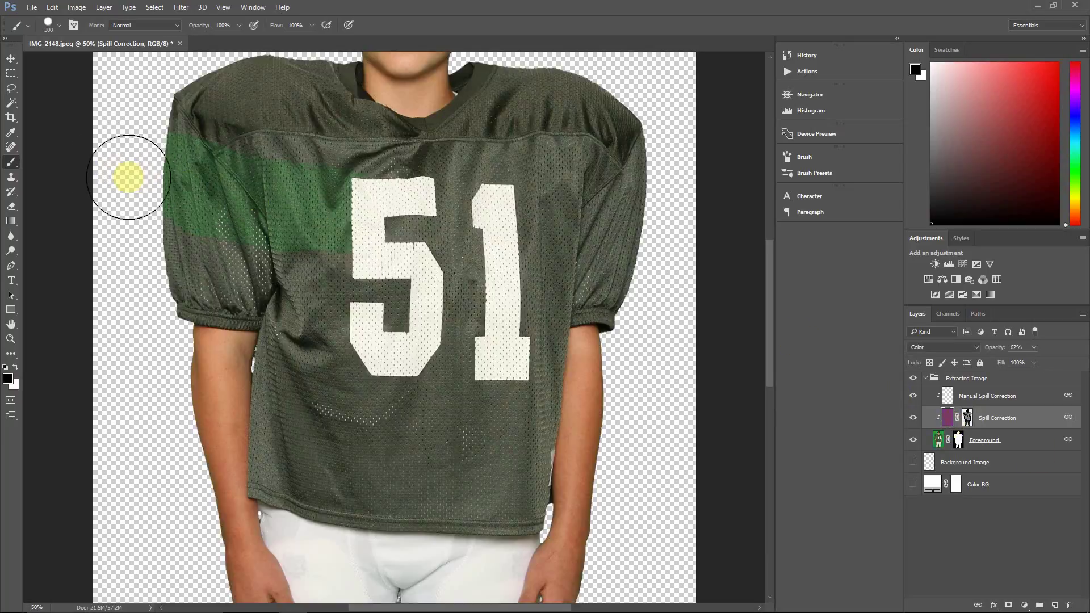
mouse_move(211, 186)
mouse_down()
mouse_move(279, 192)
mouse_move(350, 220)
mouse_move(596, 207)
mouse_move(516, 214)
mouse_move(595, 204)
mouse_move(615, 121)
mouse_move(528, 130)
mouse_move(505, 98)
mouse_move(642, 135)
mouse_move(626, 279)
mouse_move(634, 306)
mouse_move(598, 262)
mouse_move(572, 272)
mouse_move(547, 305)
mouse_move(507, 426)
mouse_move(513, 405)
mouse_up()
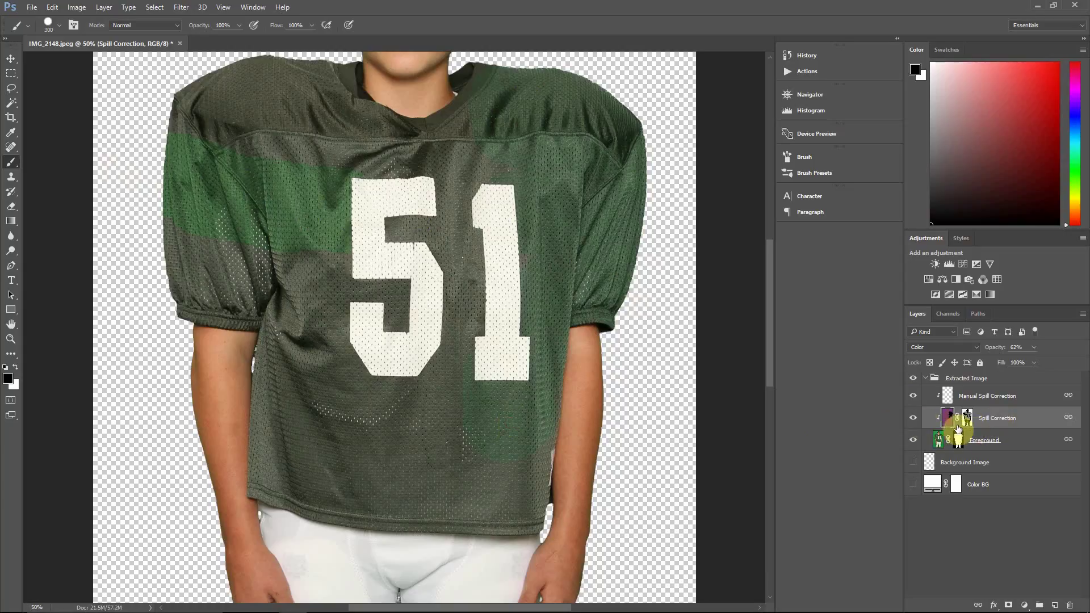
drag(950, 418, 940, 428)
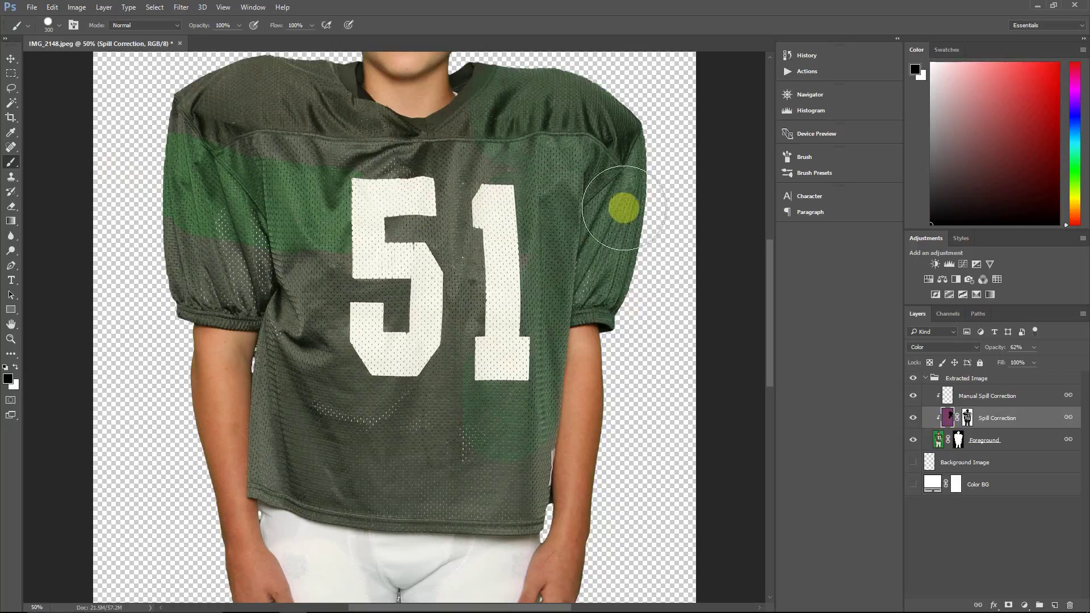
mouse_move(596, 166)
mouse_down()
mouse_move(500, 243)
mouse_move(511, 328)
mouse_move(500, 383)
mouse_move(546, 407)
mouse_move(526, 407)
mouse_move(568, 222)
mouse_move(564, 189)
mouse_move(537, 208)
mouse_move(557, 274)
mouse_move(608, 253)
mouse_move(539, 308)
mouse_up()
click(959, 439)
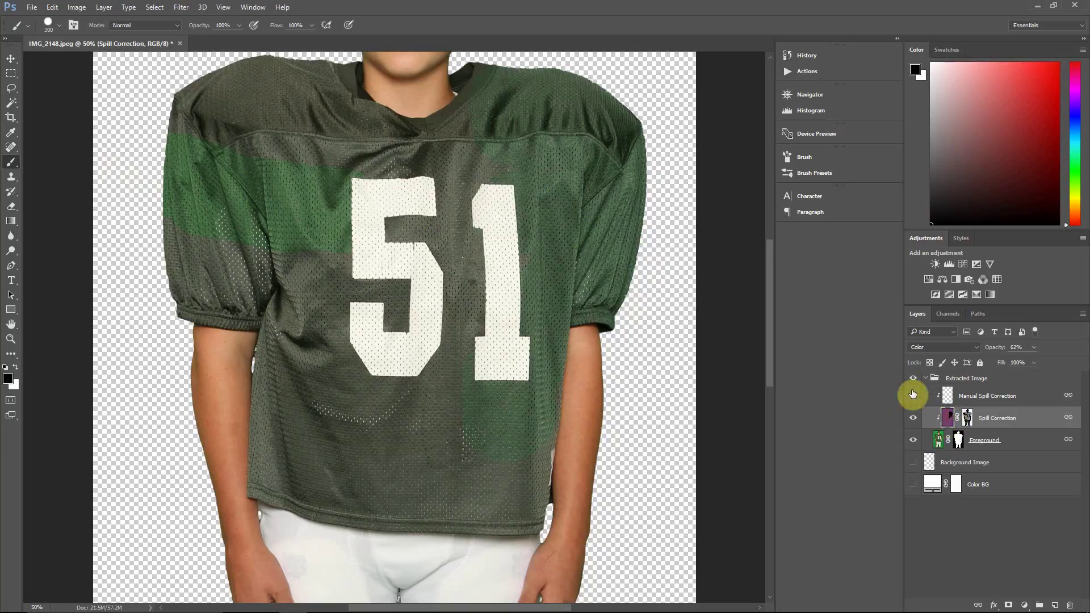
click(947, 418)
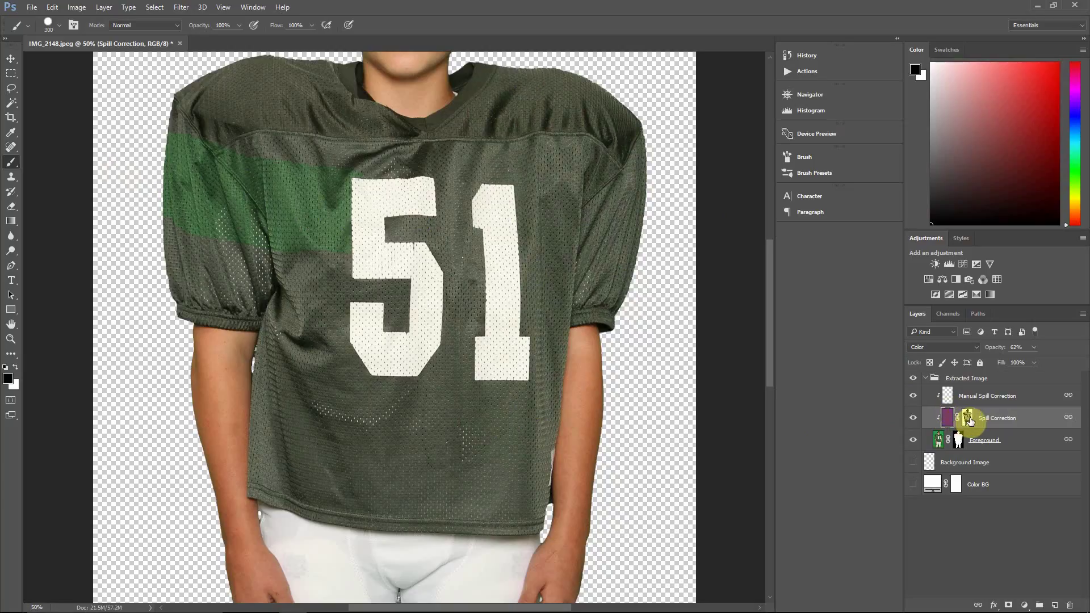
Step: On the Spill Correction mask, paint black over the right shoulder to bring back the green
click(956, 413)
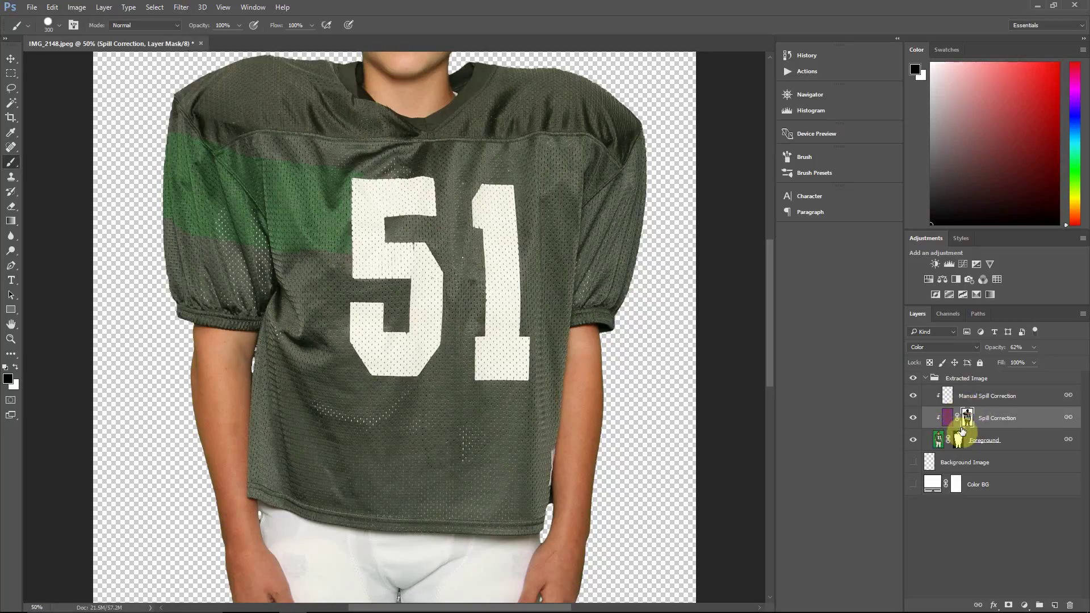
click(648, 216)
mouse_move(583, 213)
mouse_down()
mouse_move(537, 194)
mouse_move(595, 149)
mouse_move(564, 148)
mouse_move(548, 238)
mouse_move(559, 239)
mouse_move(599, 189)
mouse_move(493, 163)
mouse_move(484, 198)
mouse_move(406, 301)
mouse_move(546, 246)
mouse_move(402, 275)
mouse_move(322, 221)
mouse_move(294, 164)
mouse_up()
scroll(547, 236, up, 3)
Step: Adjust the brush settings and paint the left collar and shoulder back to green
click(101, 43)
click(66, 27)
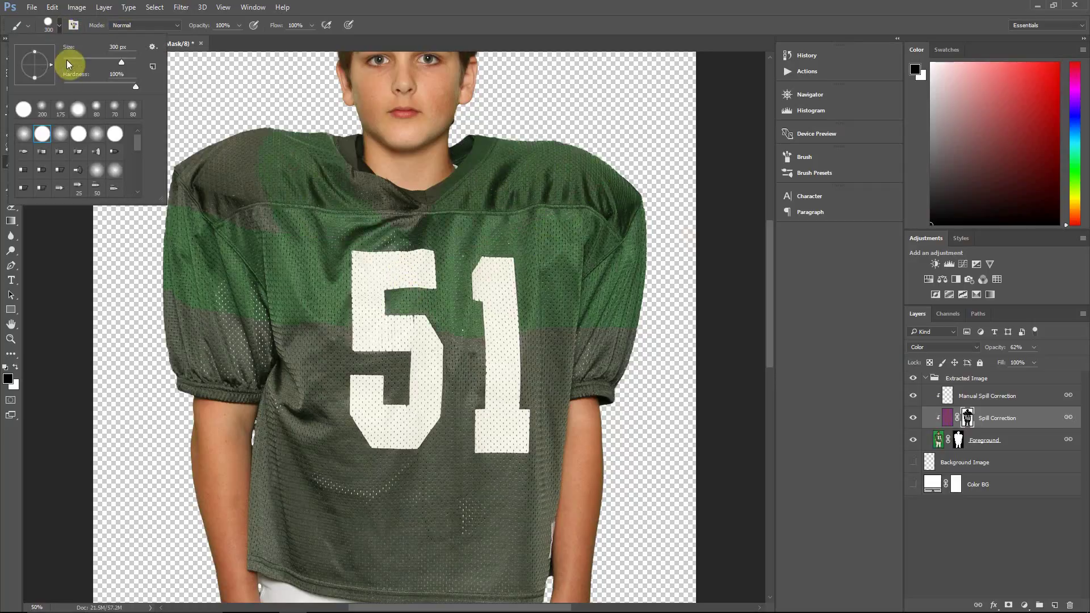
click(351, 176)
mouse_move(350, 176)
mouse_down()
mouse_move(340, 188)
mouse_move(316, 168)
mouse_move(323, 160)
mouse_move(306, 175)
mouse_move(304, 134)
mouse_move(518, 117)
mouse_move(267, 168)
mouse_move(200, 280)
mouse_move(270, 355)
mouse_move(246, 365)
mouse_move(205, 355)
mouse_move(178, 284)
mouse_up()
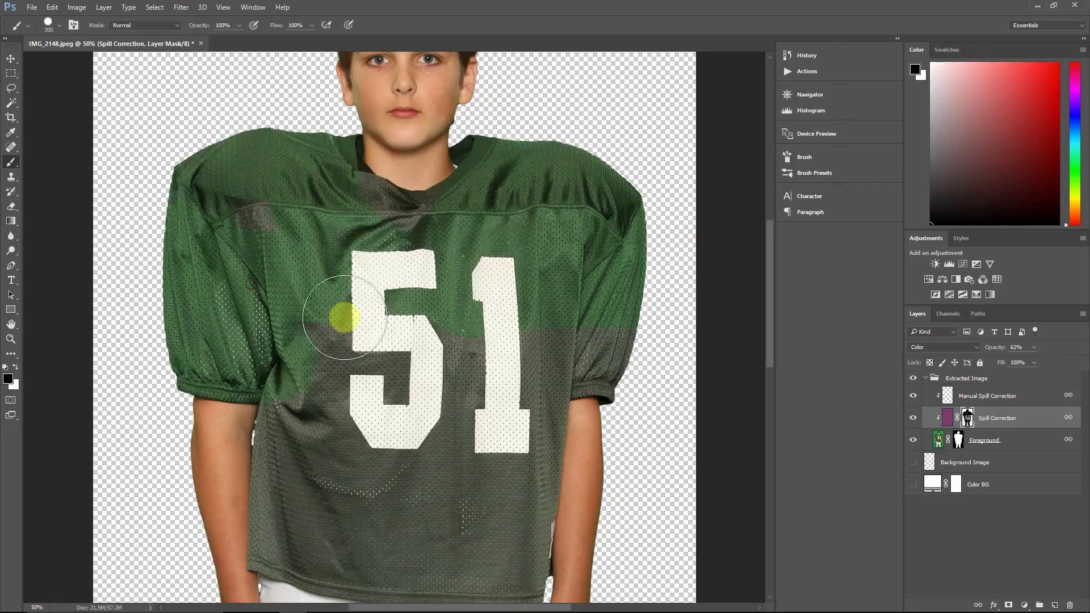
Step: Paint out the grey band along the jersey hem so it matches the green
scroll(359, 322, down, 4)
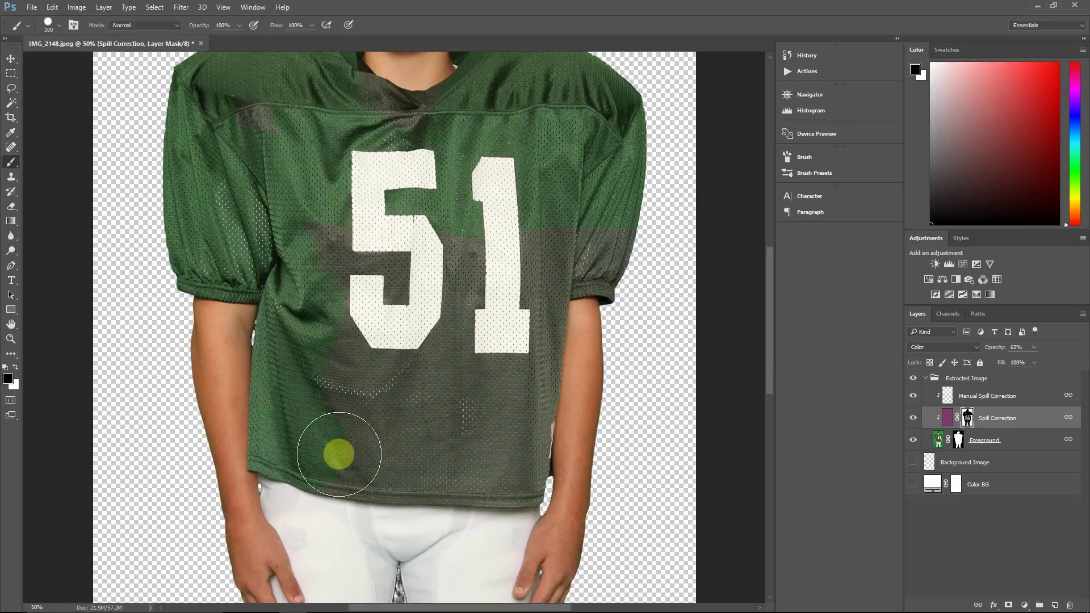
mouse_move(401, 471)
mouse_down()
mouse_move(508, 479)
mouse_move(502, 453)
mouse_move(528, 417)
mouse_move(438, 429)
mouse_move(372, 324)
mouse_move(466, 226)
mouse_move(427, 283)
mouse_move(372, 245)
mouse_move(374, 311)
mouse_move(265, 149)
mouse_move(402, 120)
mouse_move(360, 103)
mouse_move(506, 213)
mouse_move(594, 242)
mouse_move(626, 267)
mouse_move(596, 253)
mouse_move(571, 271)
mouse_move(528, 324)
mouse_move(518, 363)
mouse_up()
scroll(454, 369, up, 3)
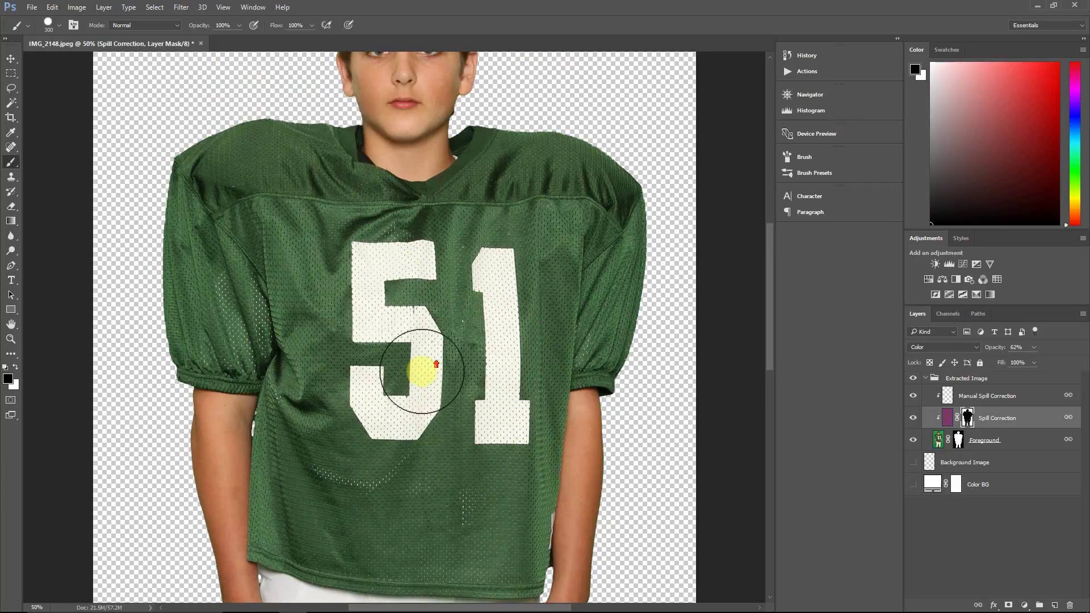
scroll(495, 292, down, 1)
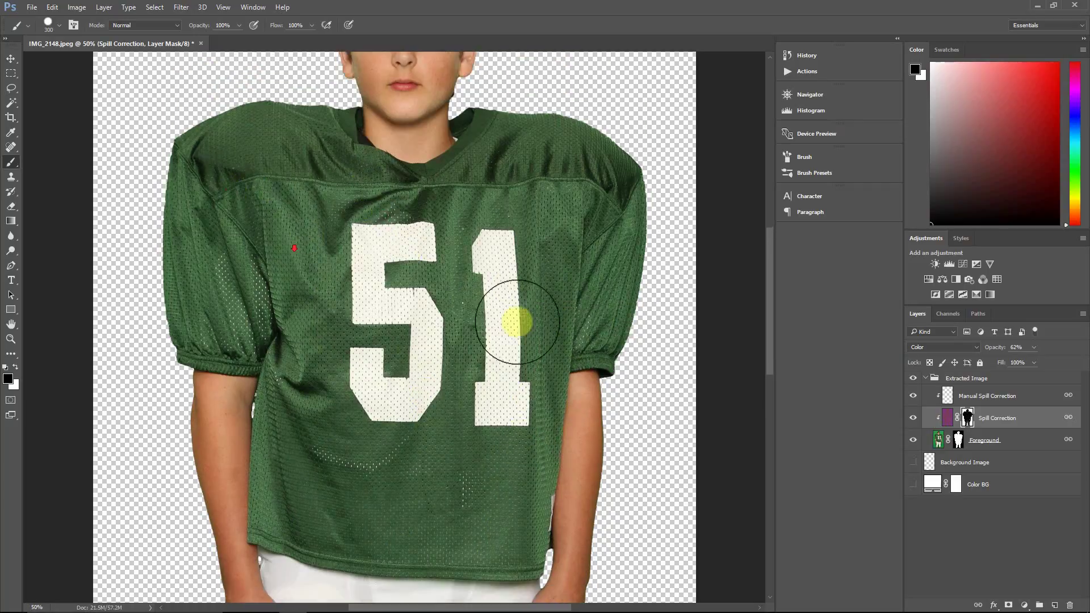
scroll(416, 440, down, 1)
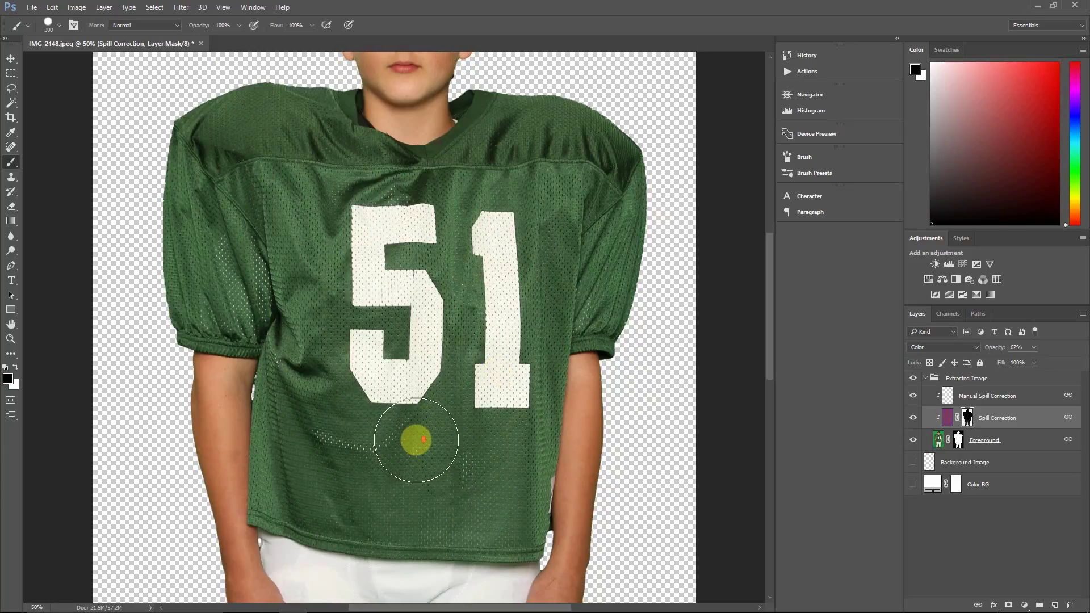
scroll(416, 440, down, 1)
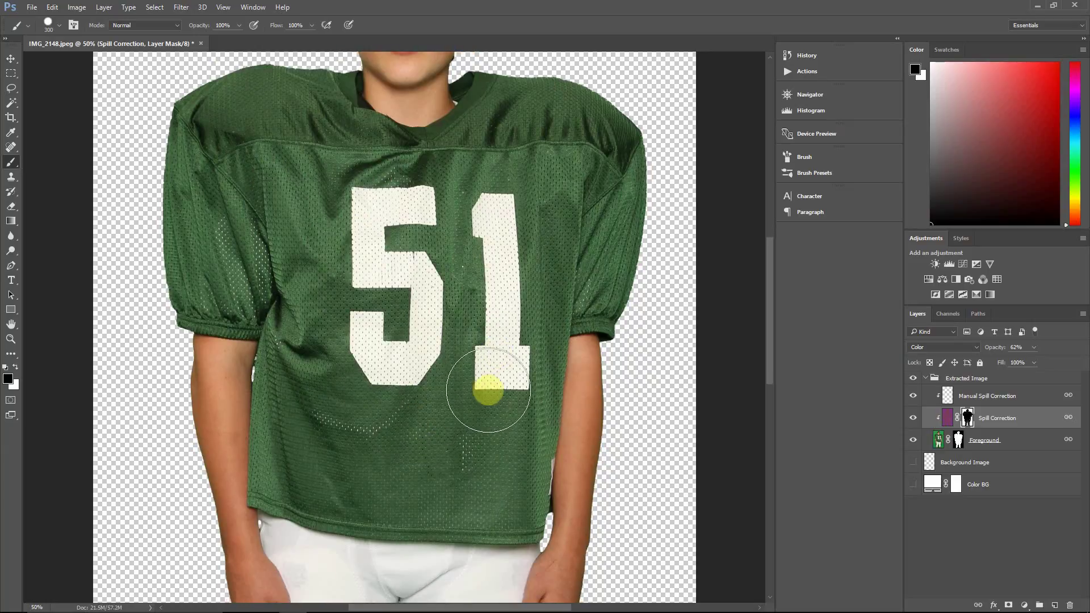
scroll(452, 361, down, 1)
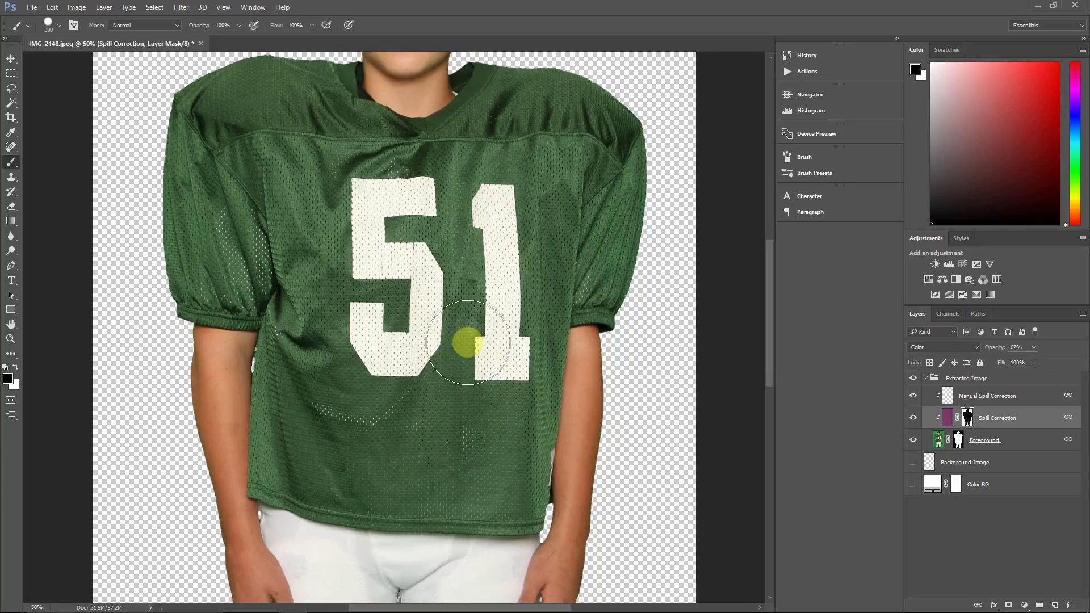
scroll(462, 341, down, 1)
scroll(462, 341, down, 1)
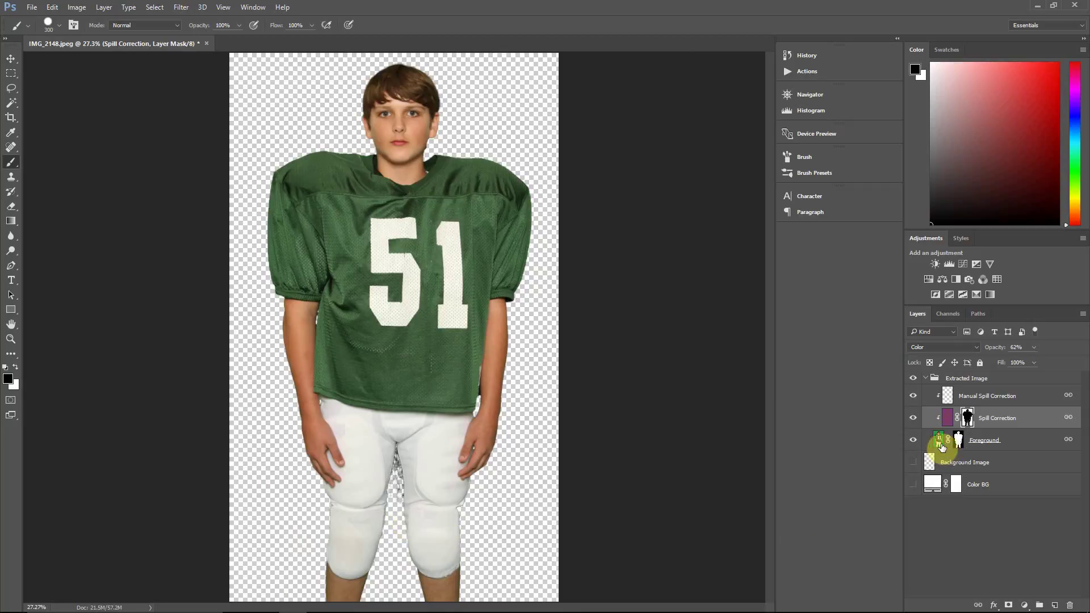
Step: Hide Spill Correction and Manual Spill Correction, then disable the Foreground layer mask
click(913, 418)
click(913, 397)
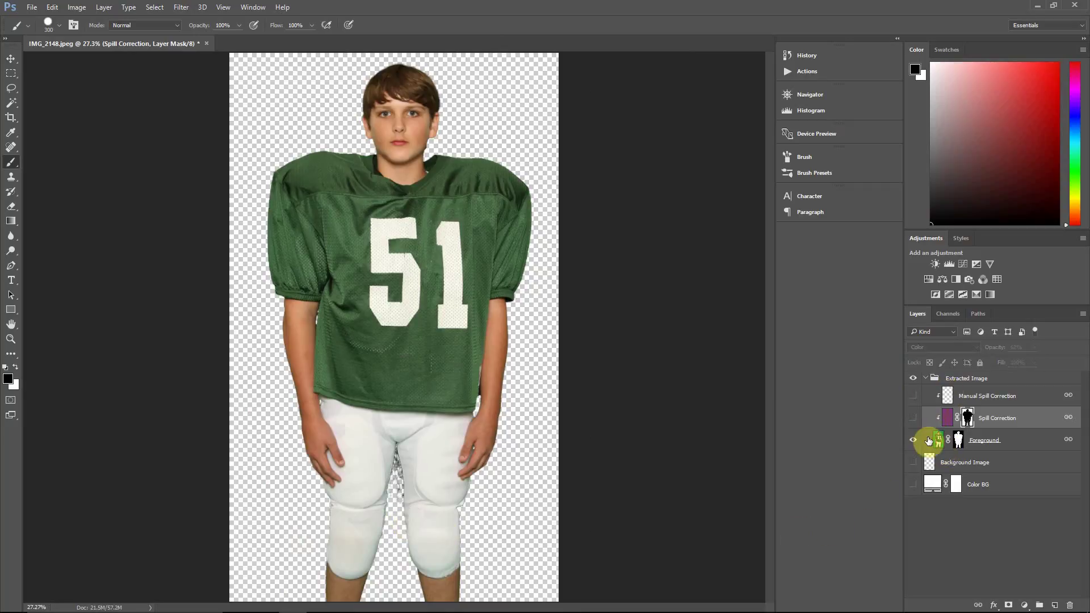
right_click(950, 447)
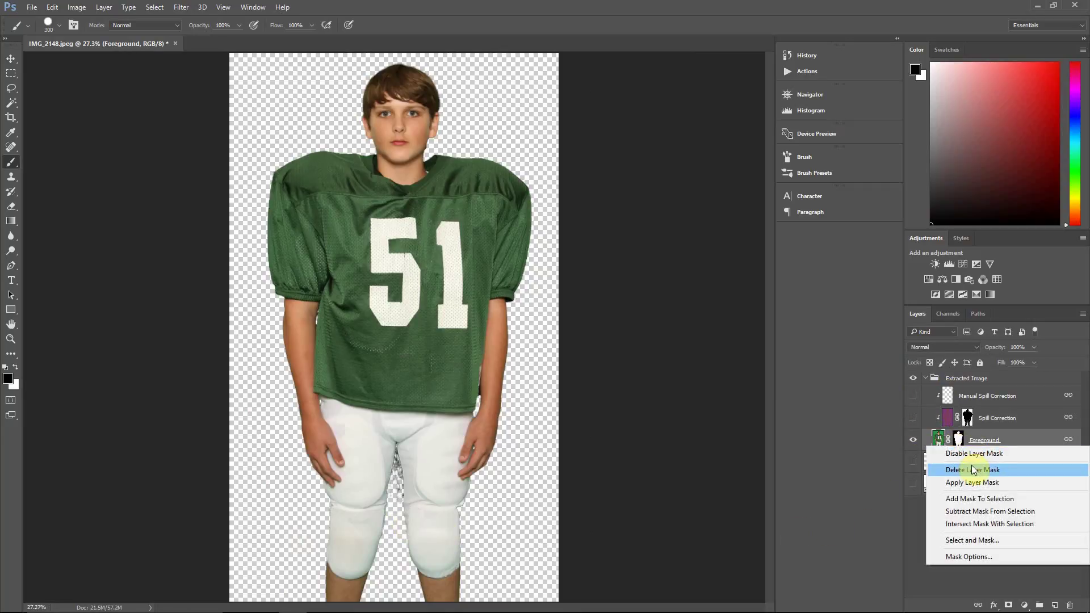
click(978, 457)
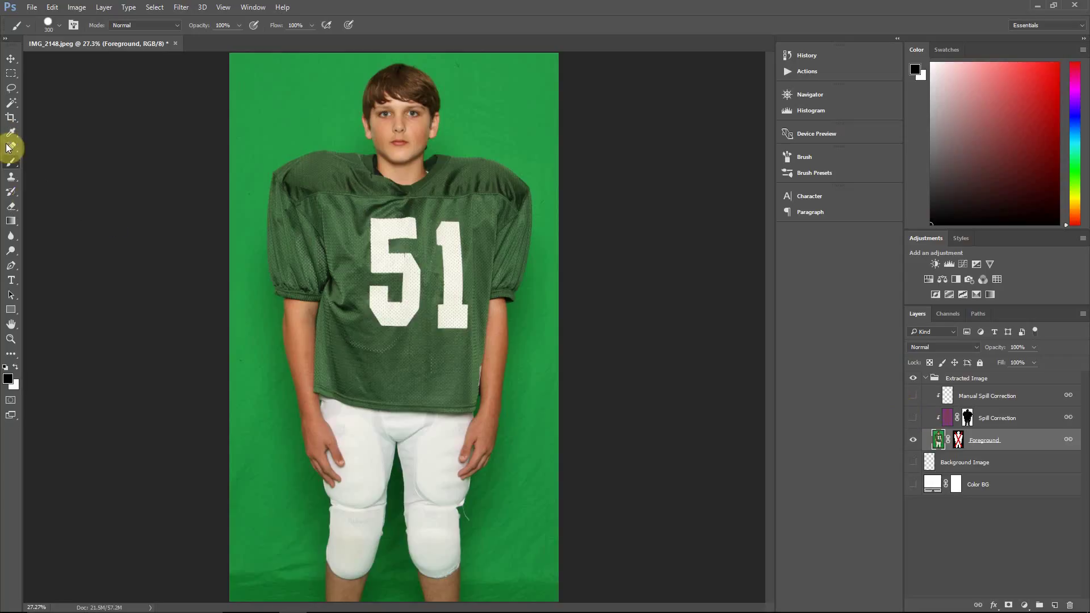
Step: With the Magic Wand on the Foreground layer, select the green gap between the legs
click(9, 106)
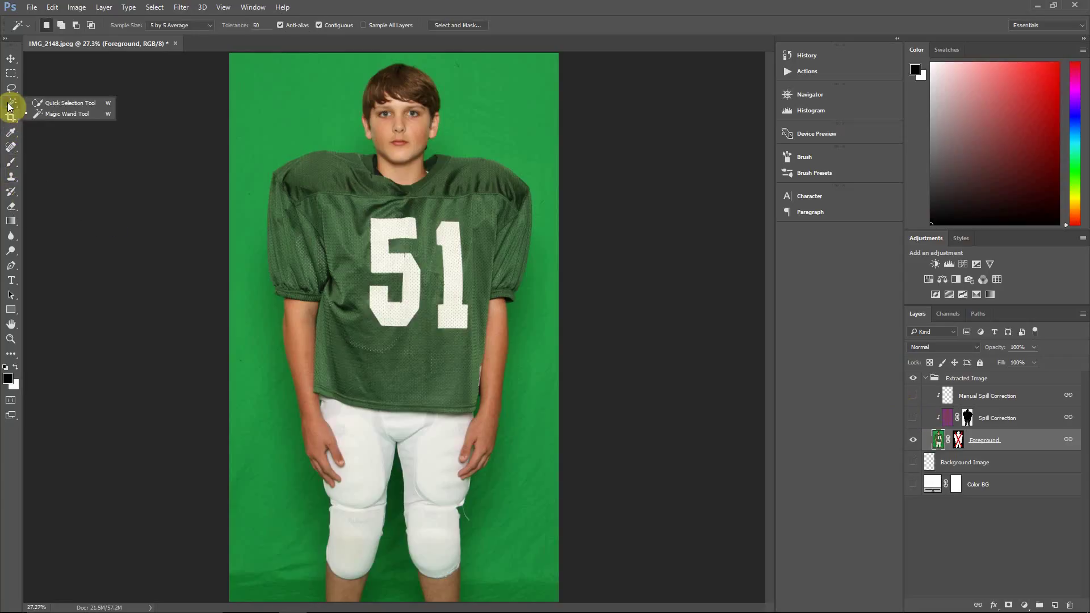
click(50, 115)
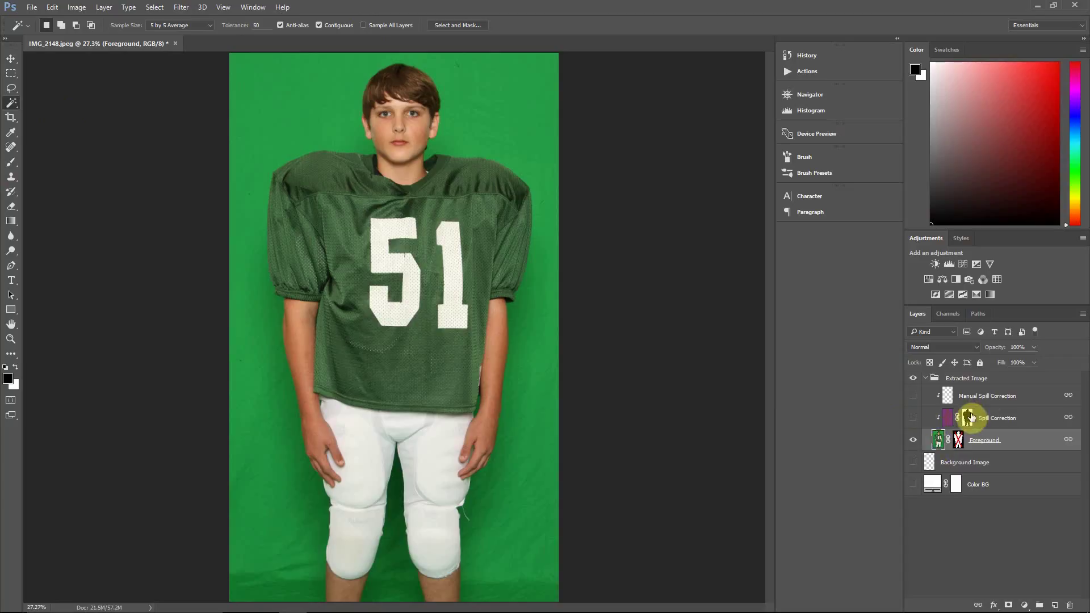
click(983, 396)
click(937, 446)
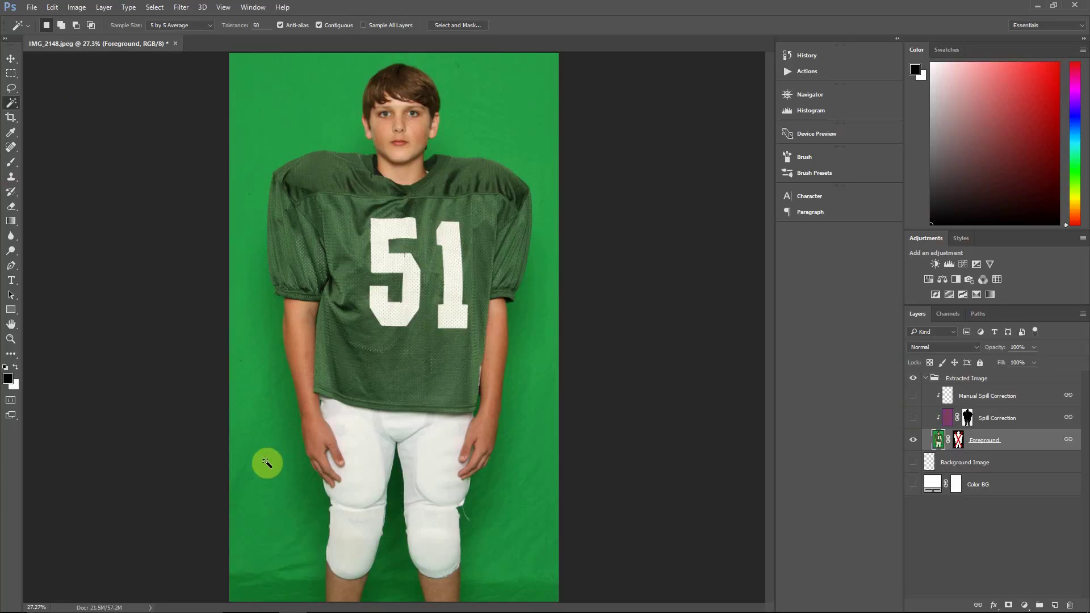
click(400, 552)
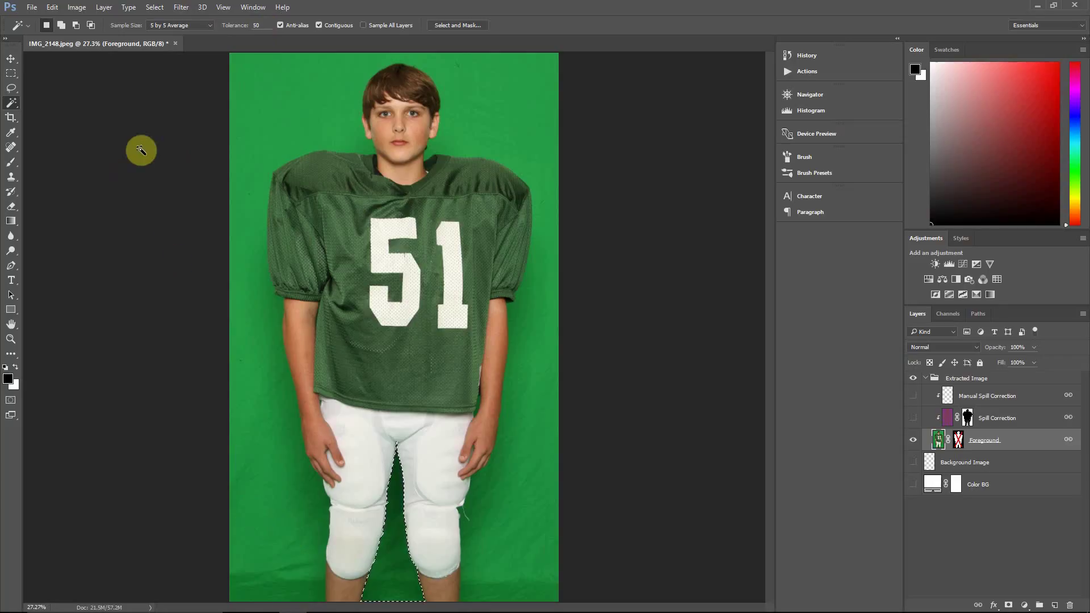
Step: Expand the leg-gap selection by 2 pixels
click(154, 7)
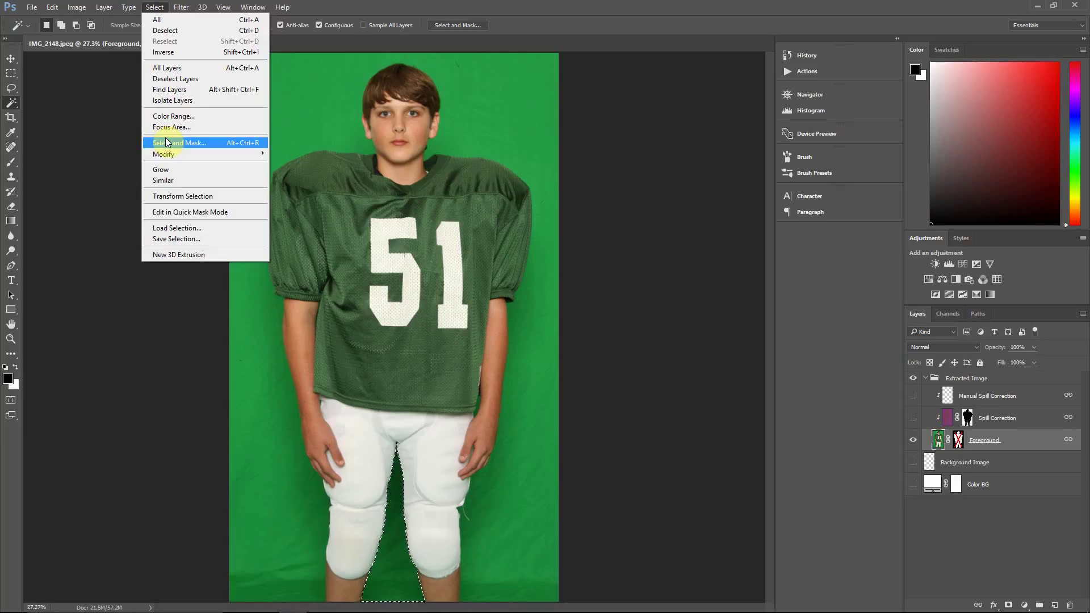
mouse_move(170, 155)
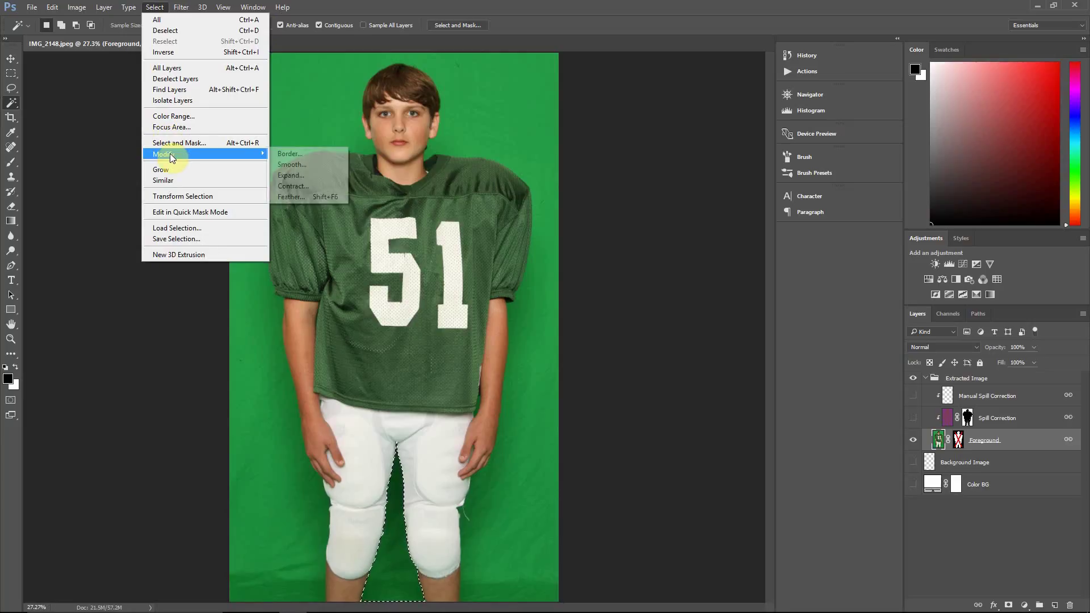
click(298, 176)
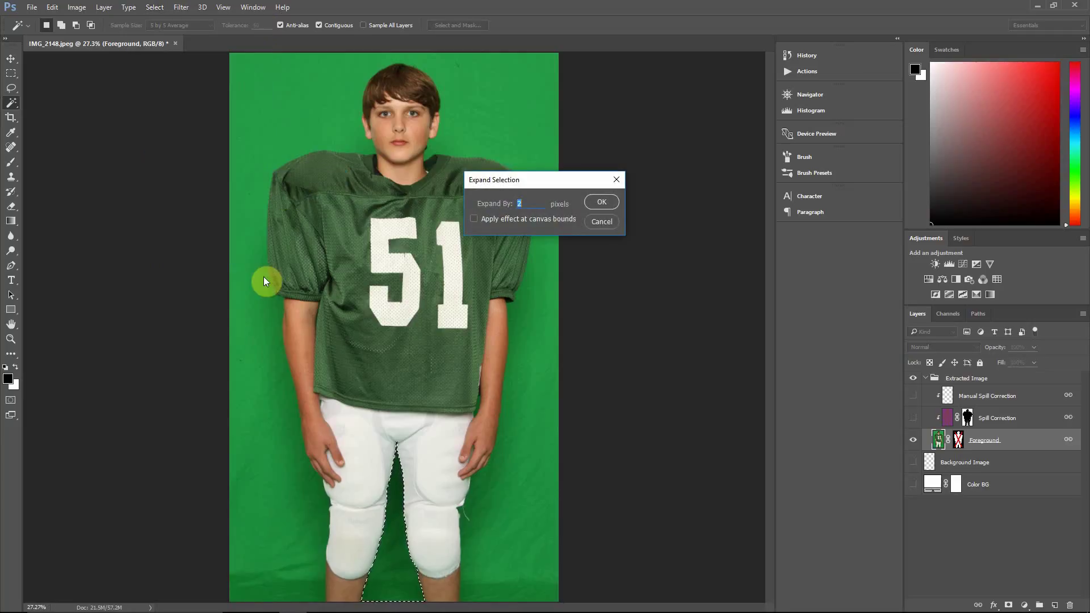
click(604, 204)
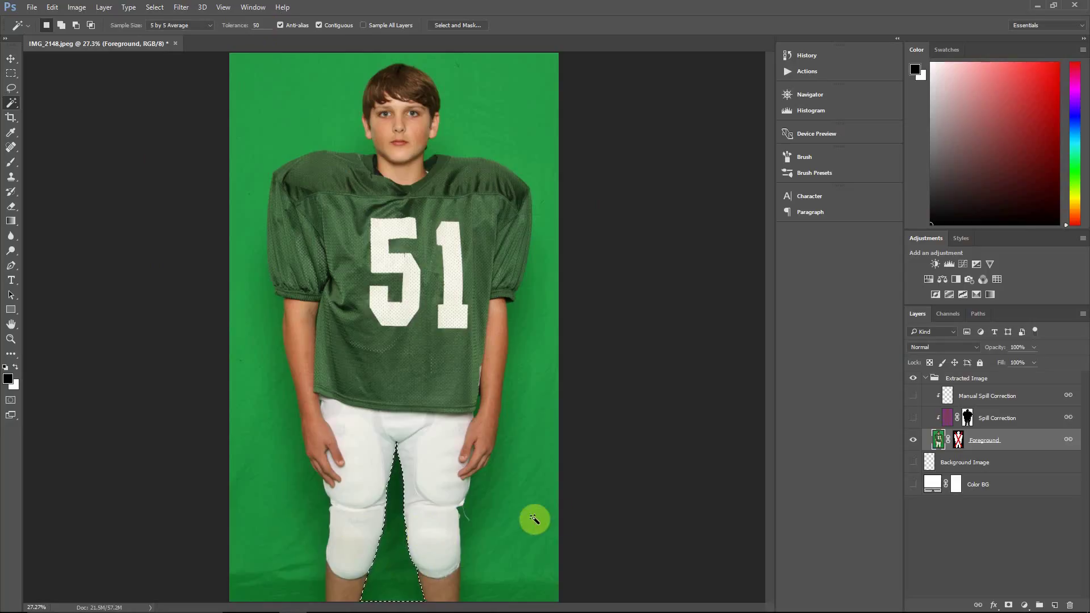
Step: Re-enable the Foreground layer mask and show both spill-correction layers again
right_click(958, 440)
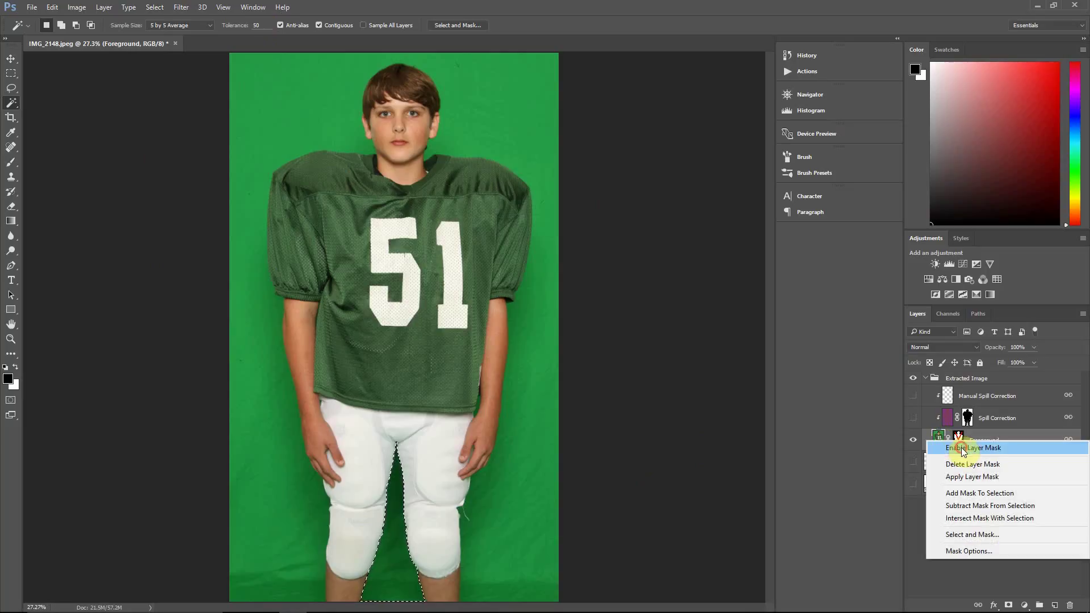
click(961, 448)
click(912, 418)
click(913, 396)
Step: Fill the selected leg gap with black on the Foreground mask, then check the mask
click(958, 440)
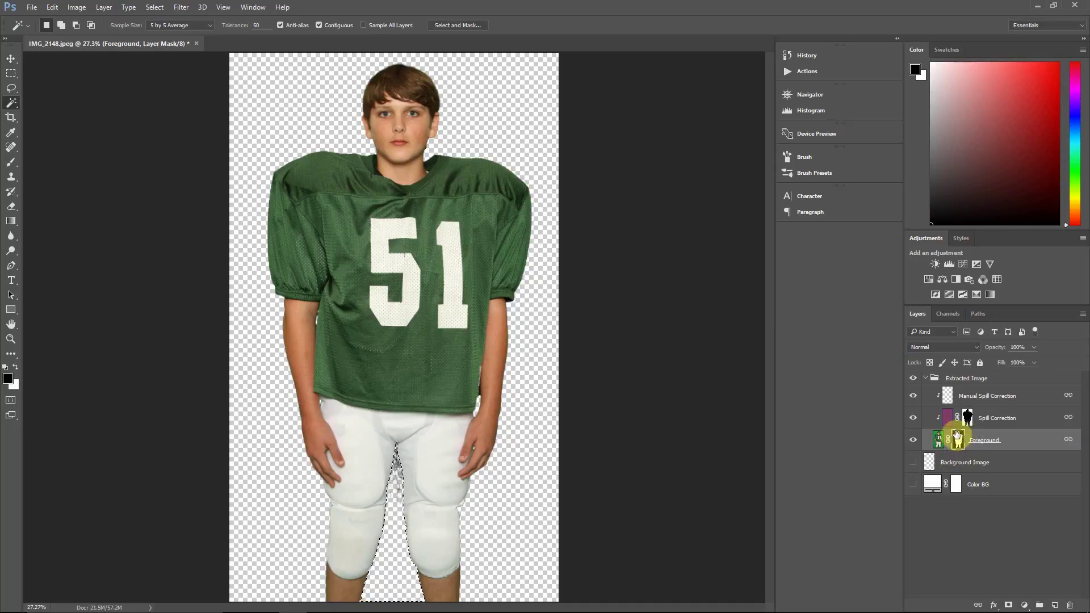
click(52, 7)
click(79, 169)
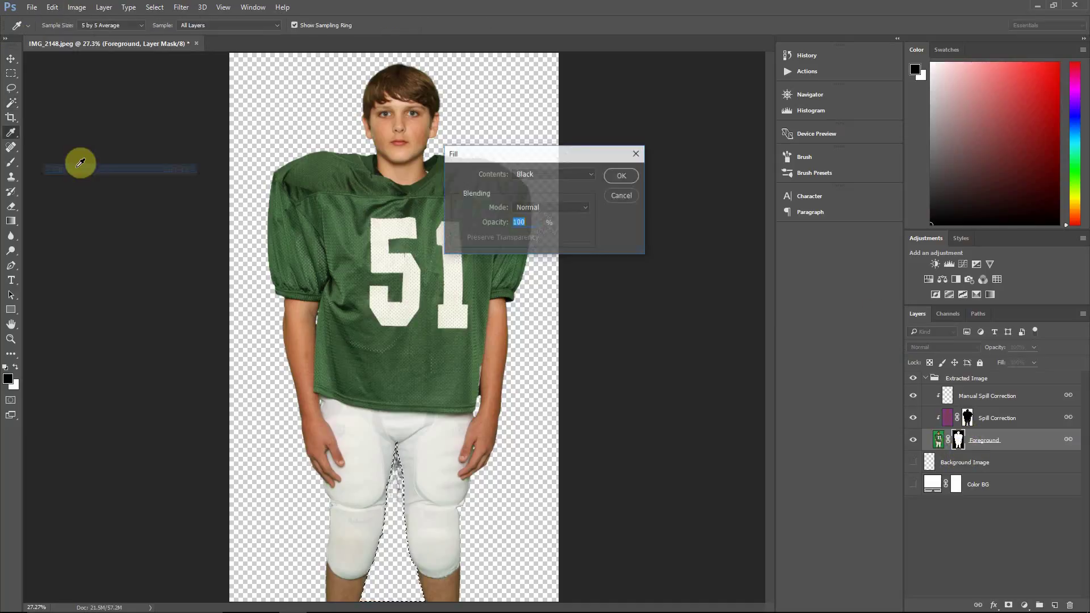
click(618, 175)
key(w)
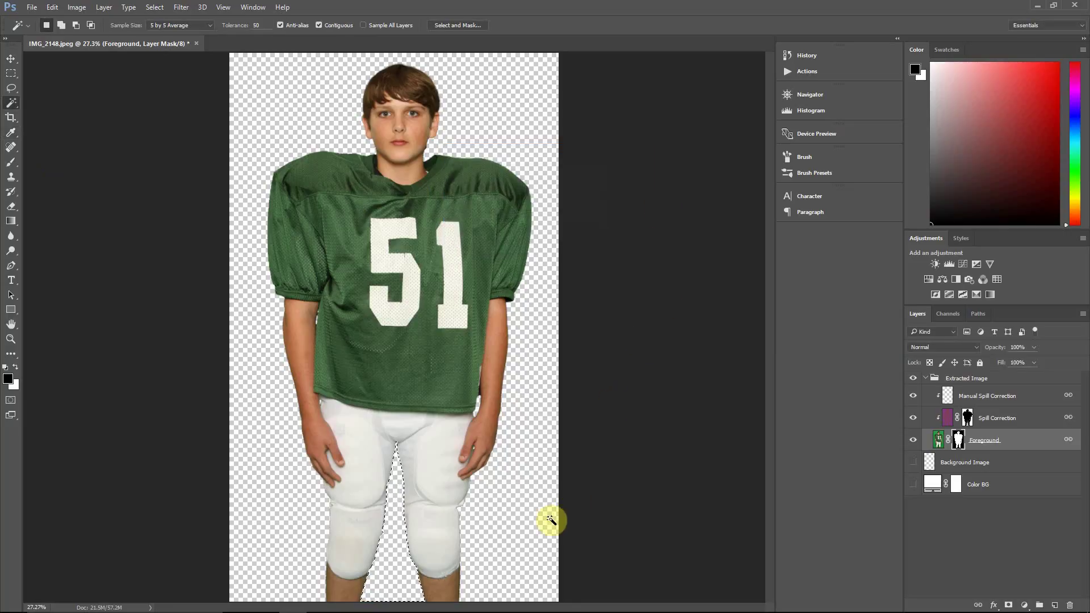
alt+click(959, 445)
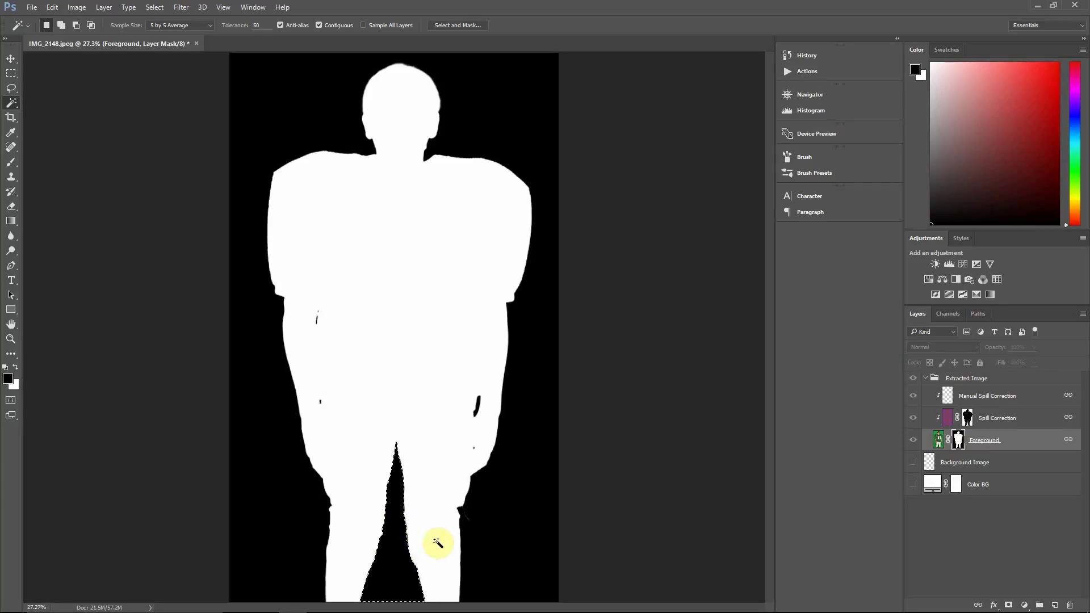
click(935, 443)
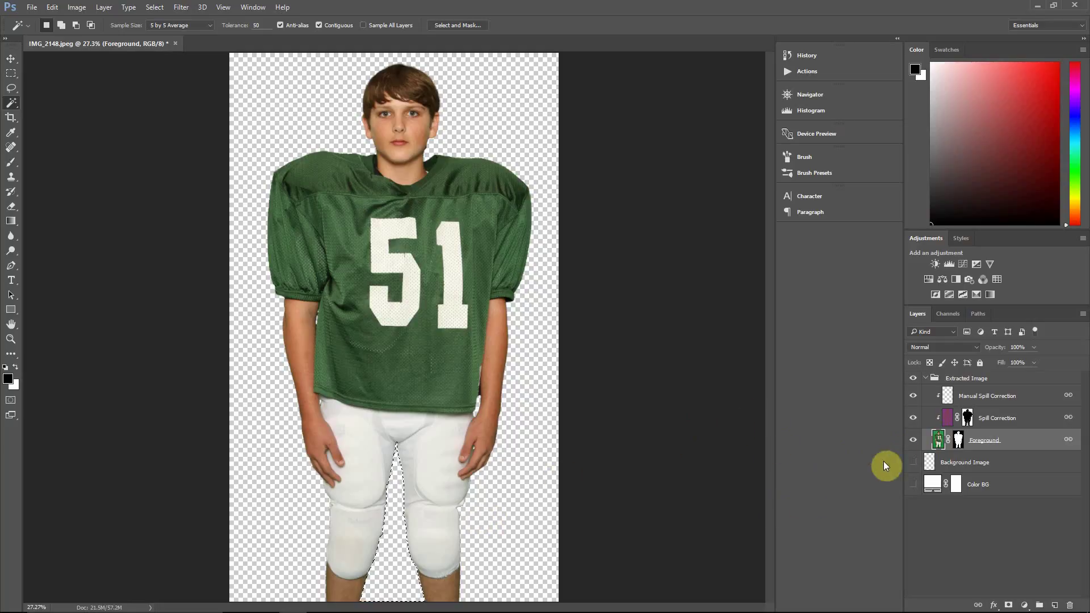
Step: Deselect the leg-gap selection with Select > Deselect
click(154, 7)
click(166, 30)
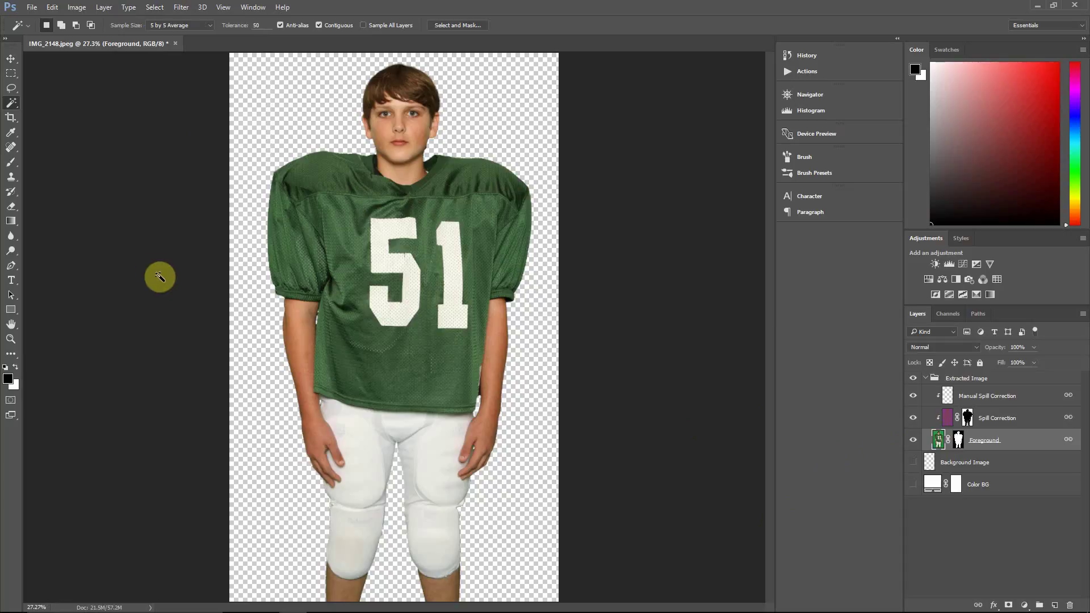